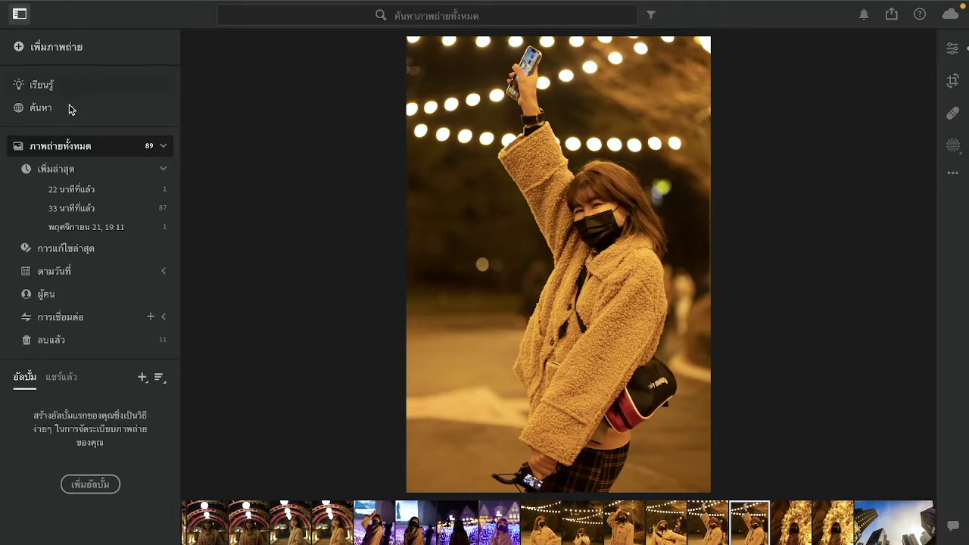
# Show the photo information and compare the format, pixel dimensions and file size of IMG_0051.JPG and IMG_0051.CR3.
pyautogui.click(722, 538)
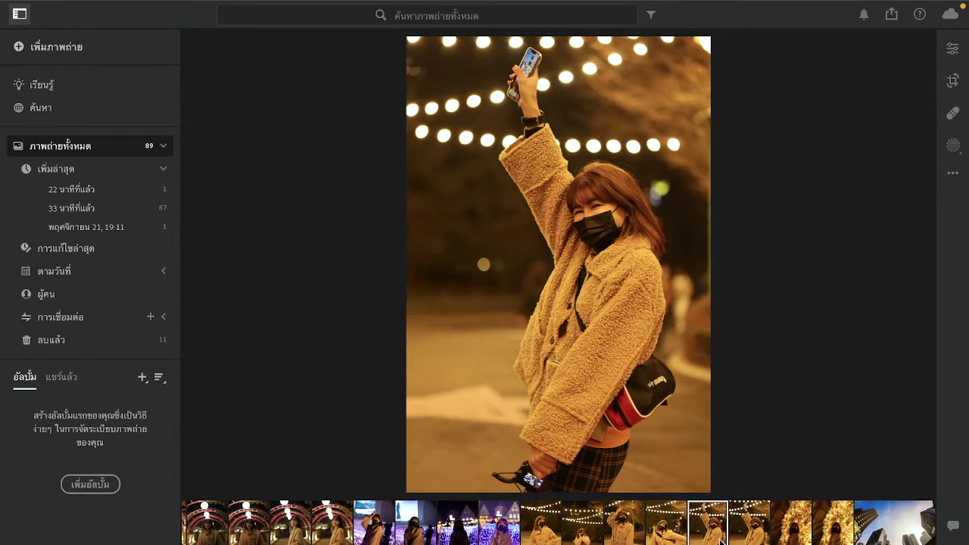
pyautogui.click(748, 535)
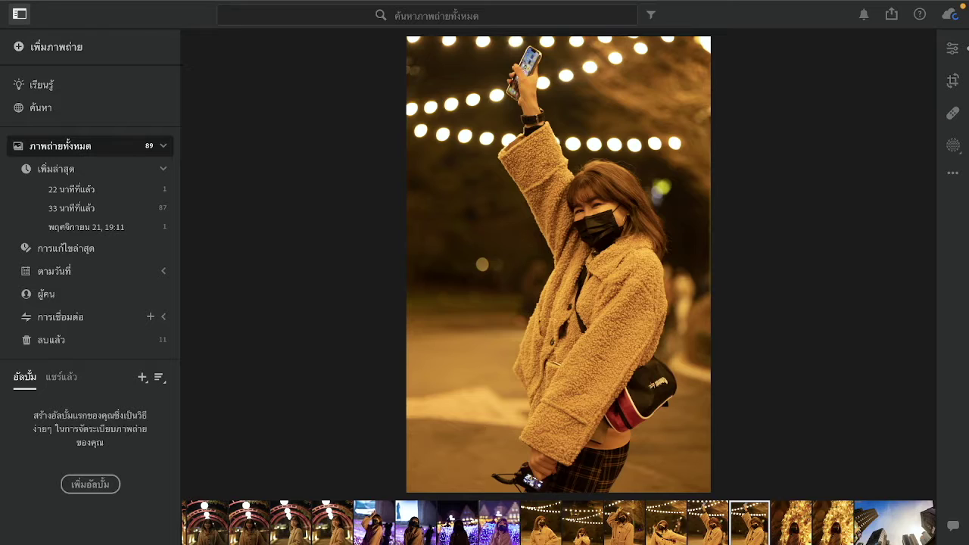
pyautogui.press('i')
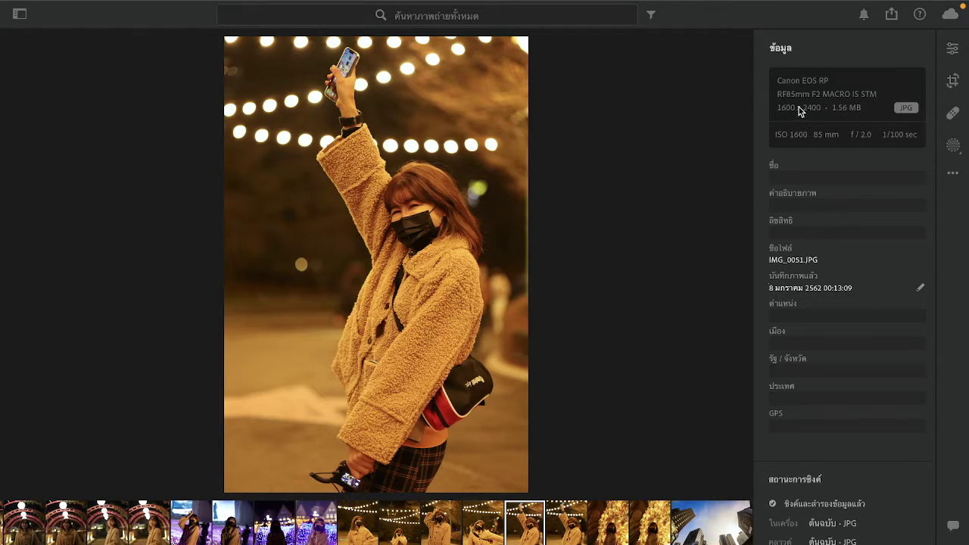
pyautogui.click(558, 530)
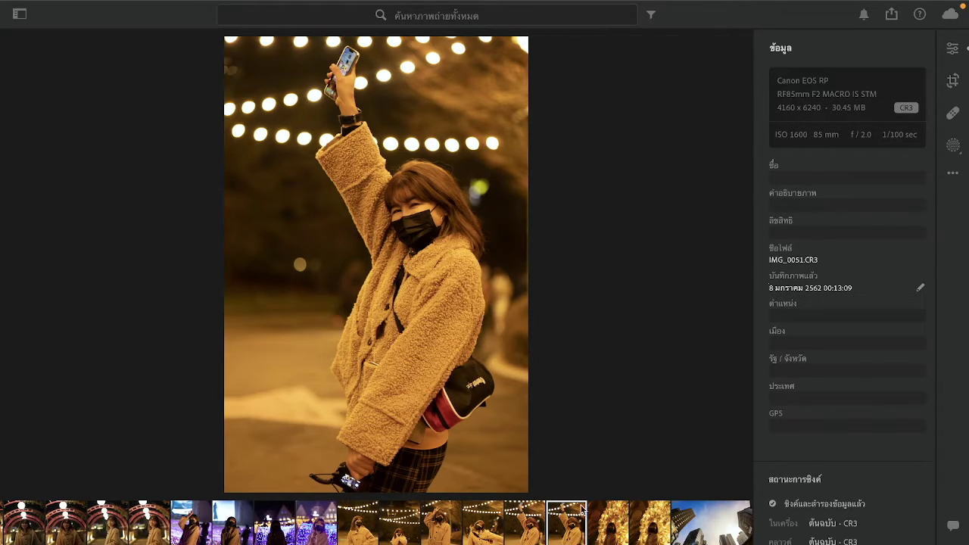
pyautogui.click(528, 528)
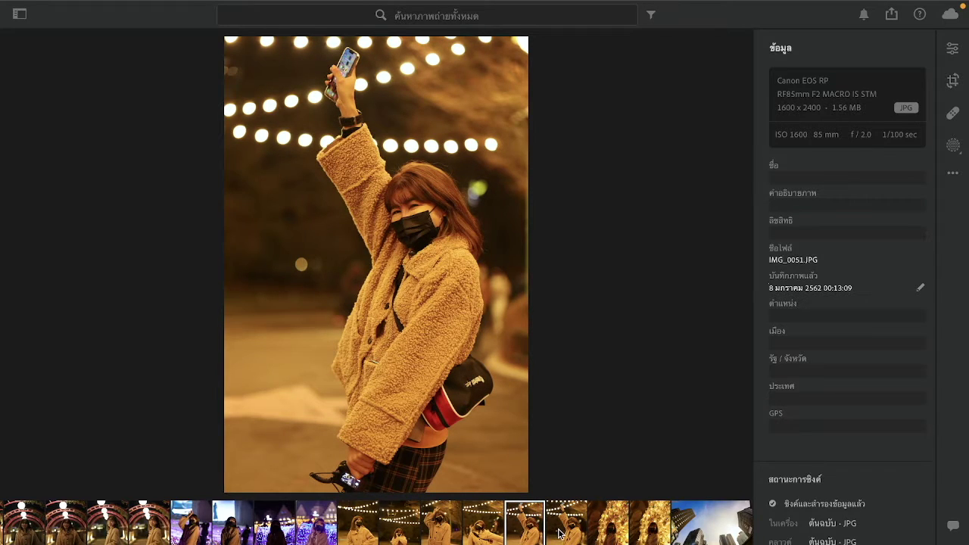
pyautogui.click(559, 534)
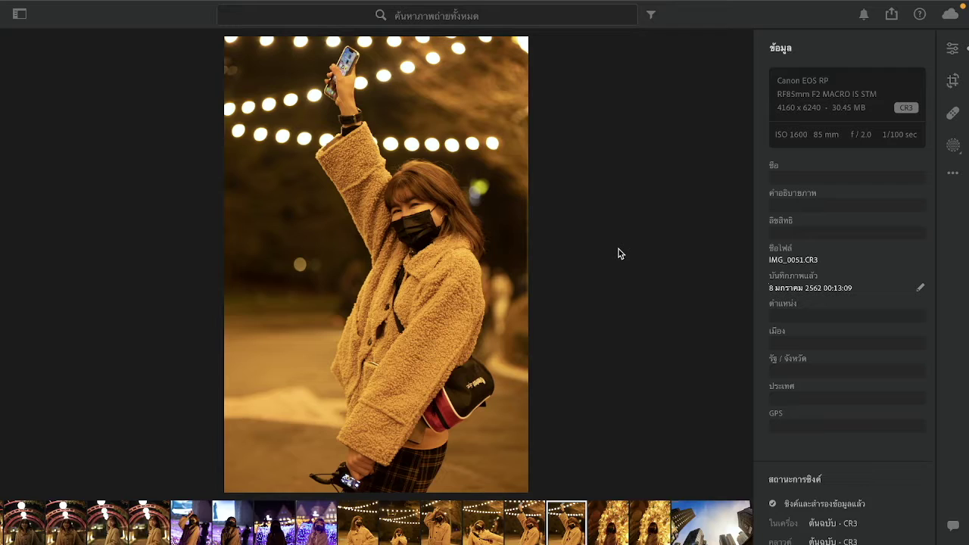
pyautogui.press('Right')
pyautogui.press('Left')
pyautogui.press('Left')
pyautogui.press('Left')
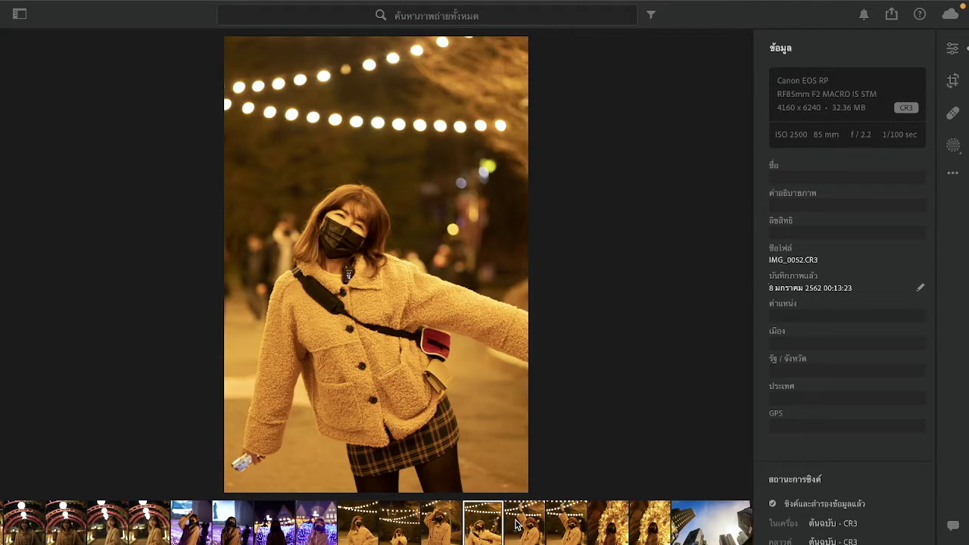
# Apply the automatic edit adjustments to the JPG version of the raised-arm photo, IMG_0051.JPG.
pyautogui.click(516, 525)
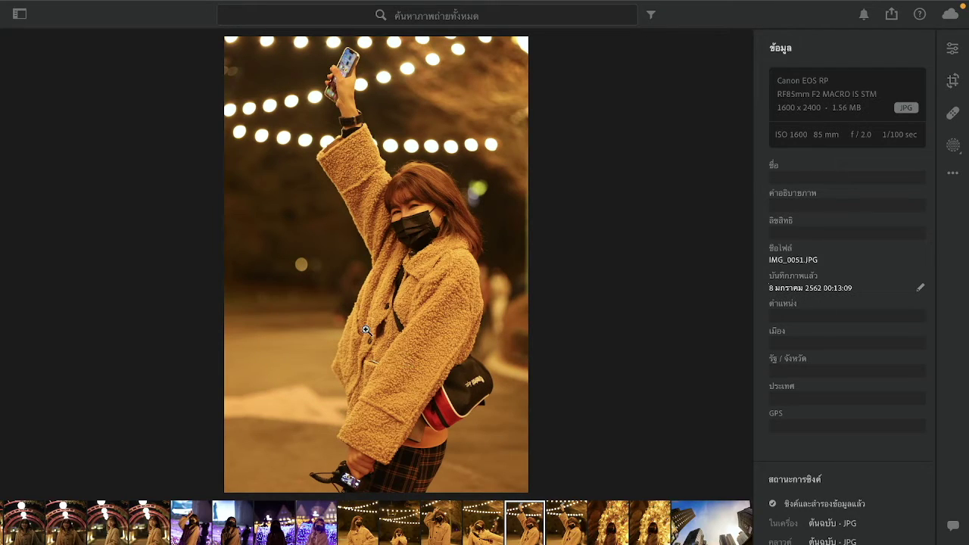
pyautogui.click(952, 47)
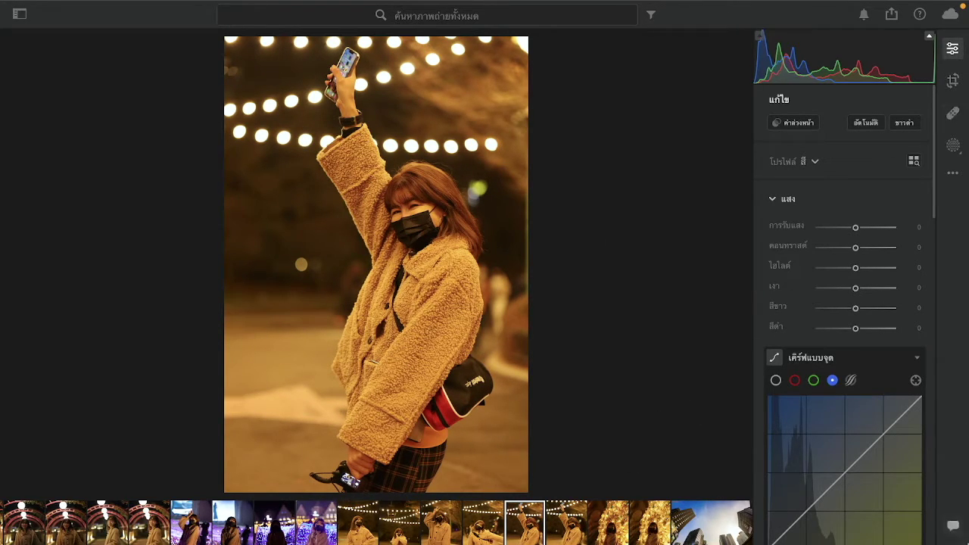
pyautogui.press('i')
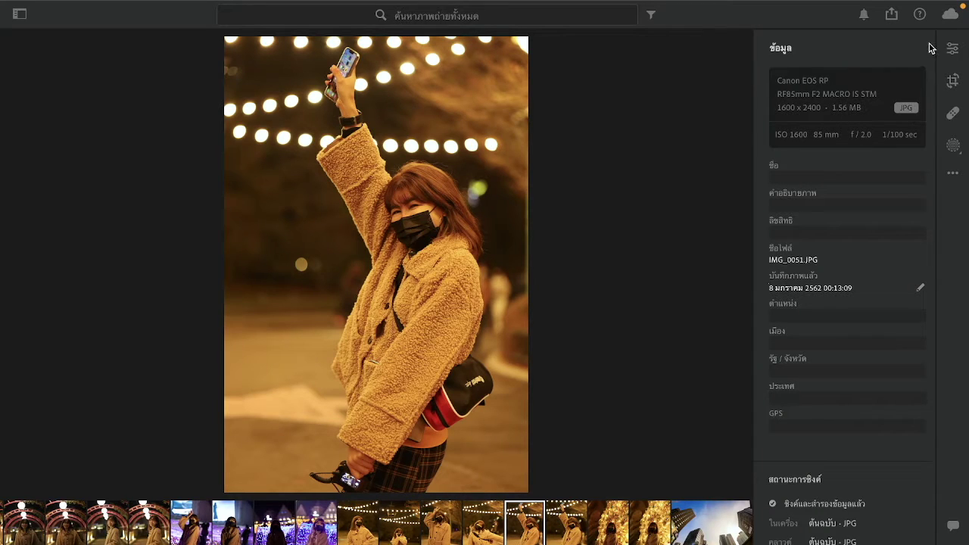
pyautogui.click(953, 48)
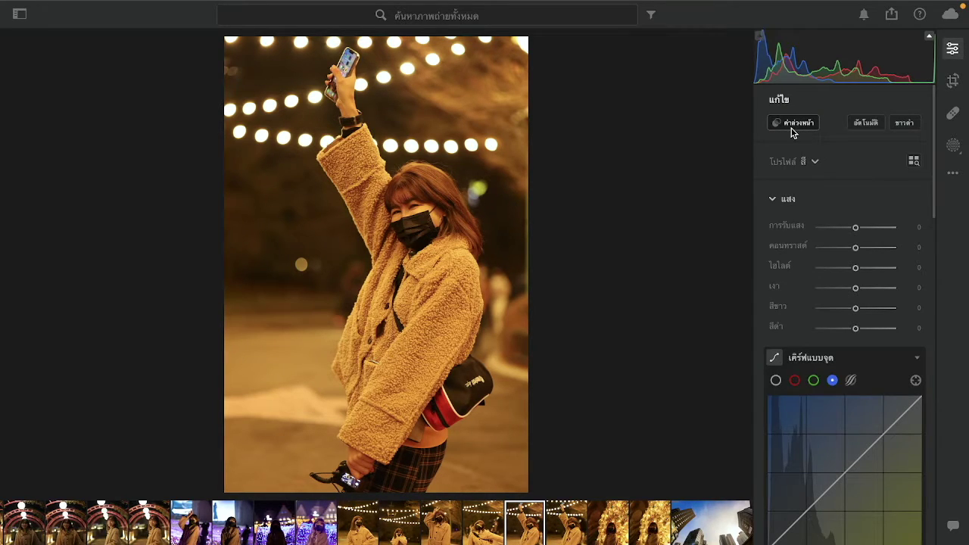
pyautogui.click(867, 123)
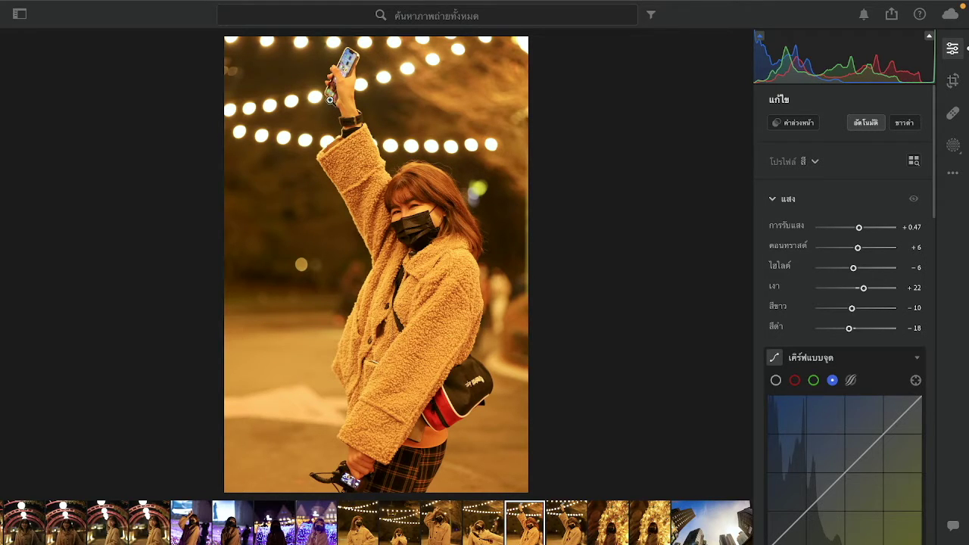
# Apply the automatic edit adjustments to the raw version of the same photo, IMG_0051.CR3.
pyautogui.click(559, 520)
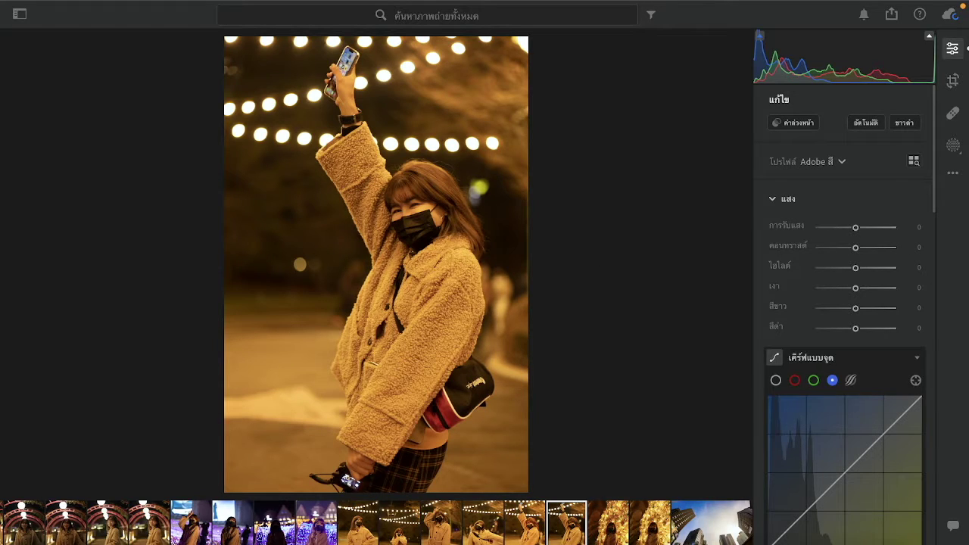
pyautogui.press('i')
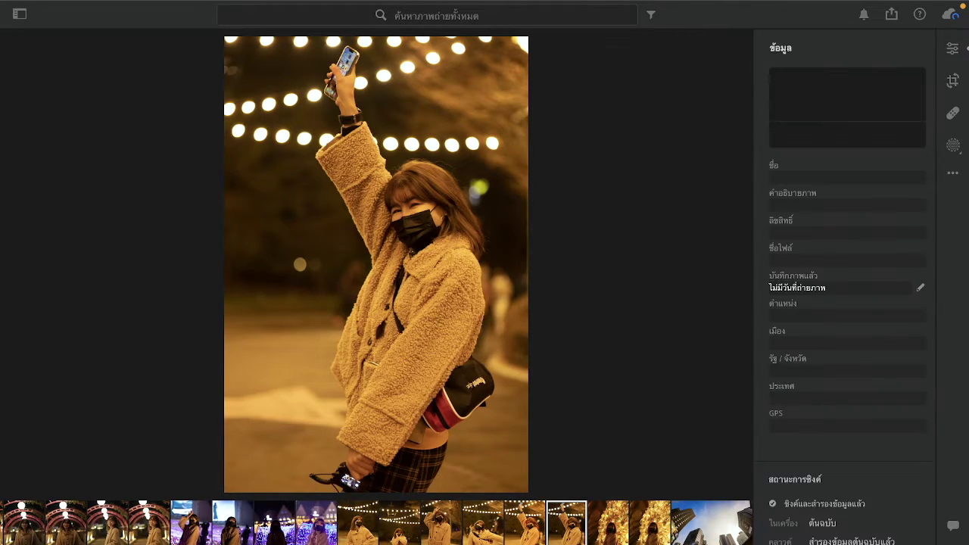
pyautogui.click(953, 47)
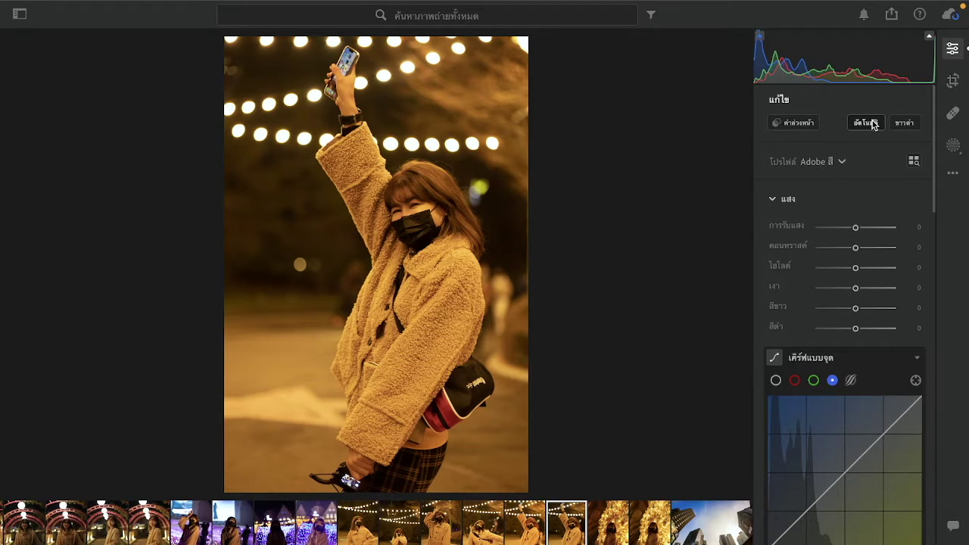
pyautogui.click(866, 123)
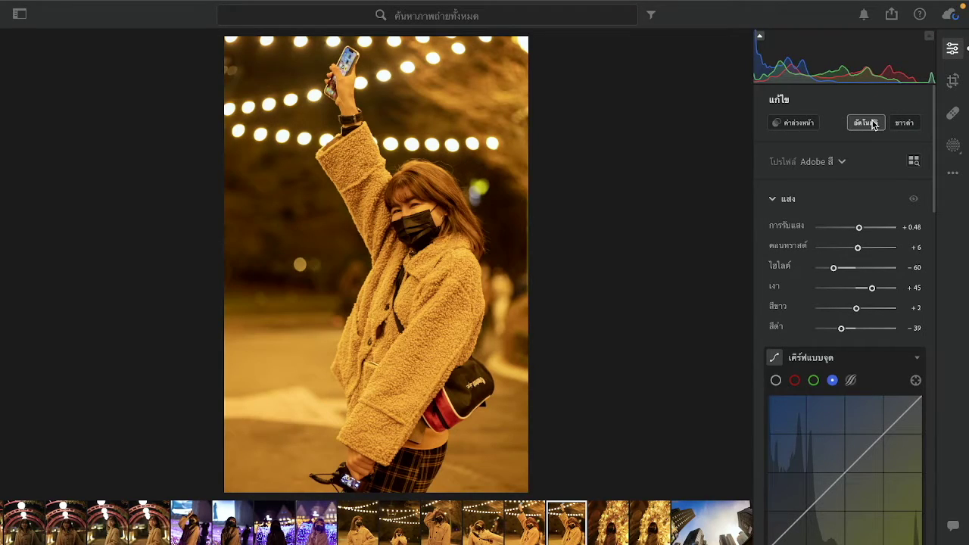
# Compare the auto-adjusted JPG and CR3 versions, checking the edited image against its original.
pyautogui.click(539, 530)
pyautogui.press('\\')
pyautogui.press('\\')
pyautogui.press('\\')
pyautogui.press('\\')
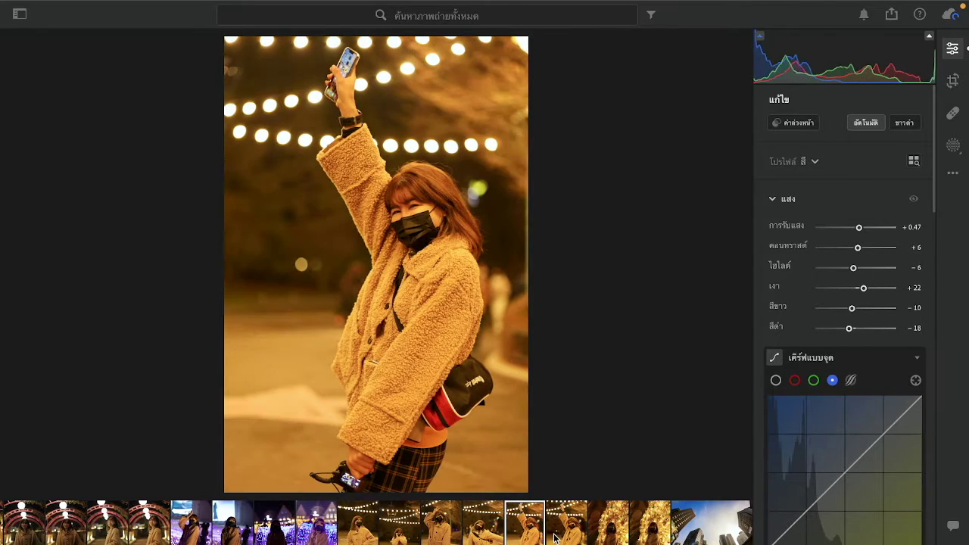
pyautogui.click(583, 536)
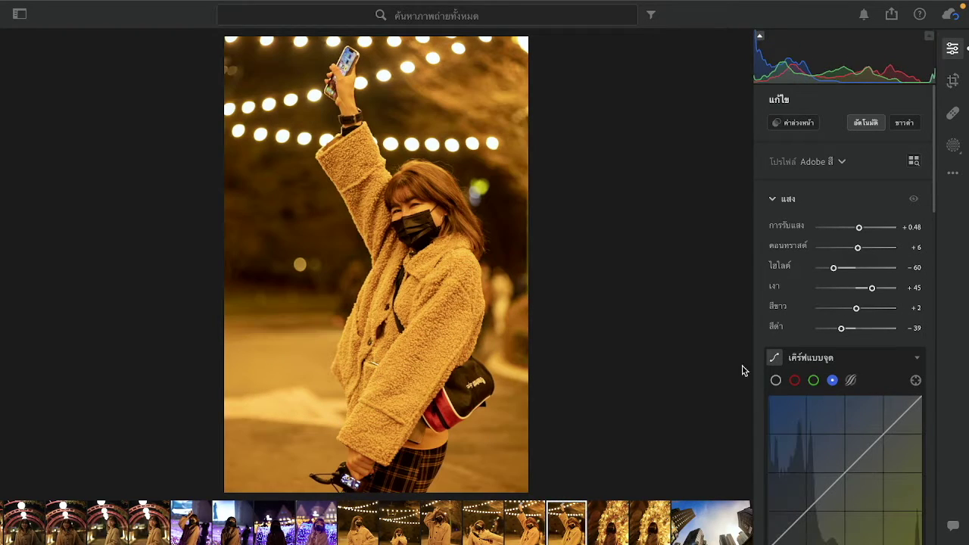
# Cool the white balance by setting the temperature to 3,529 on the CR3 photo and to -63 on the JPG photo.
pyautogui.scroll(-8, 864, 290)
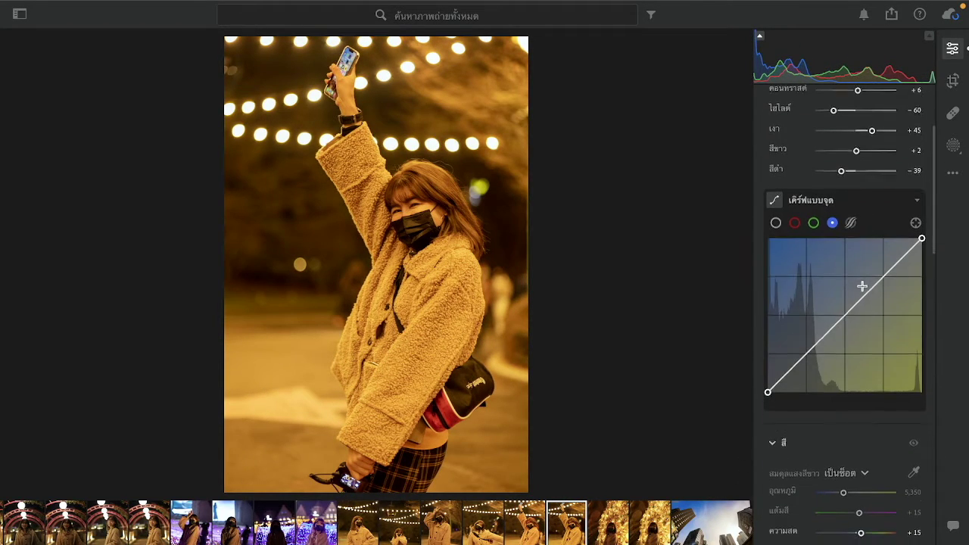
pyautogui.scroll(-3, 859, 288)
pyautogui.scroll(4, 870, 275)
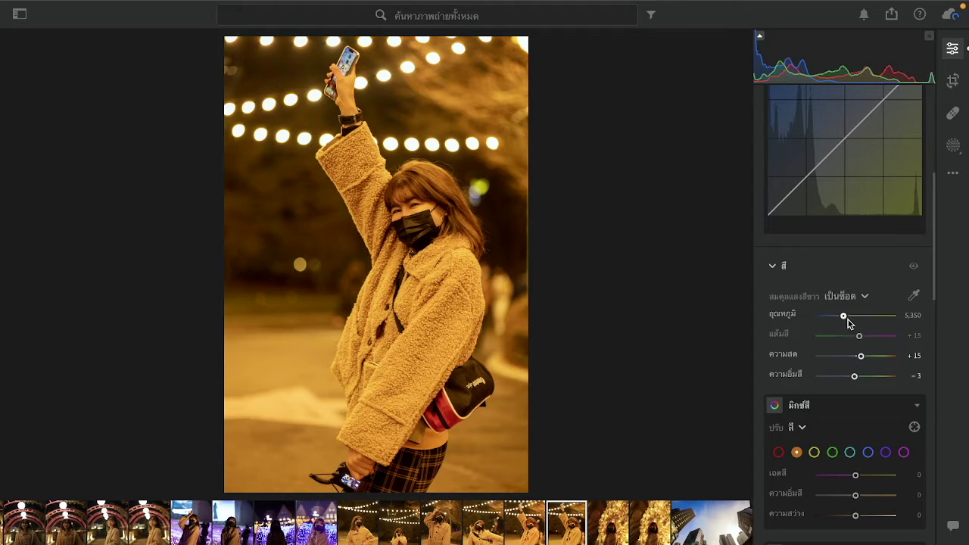
pyautogui.moveTo(846, 322); pyautogui.dragTo(833, 322)
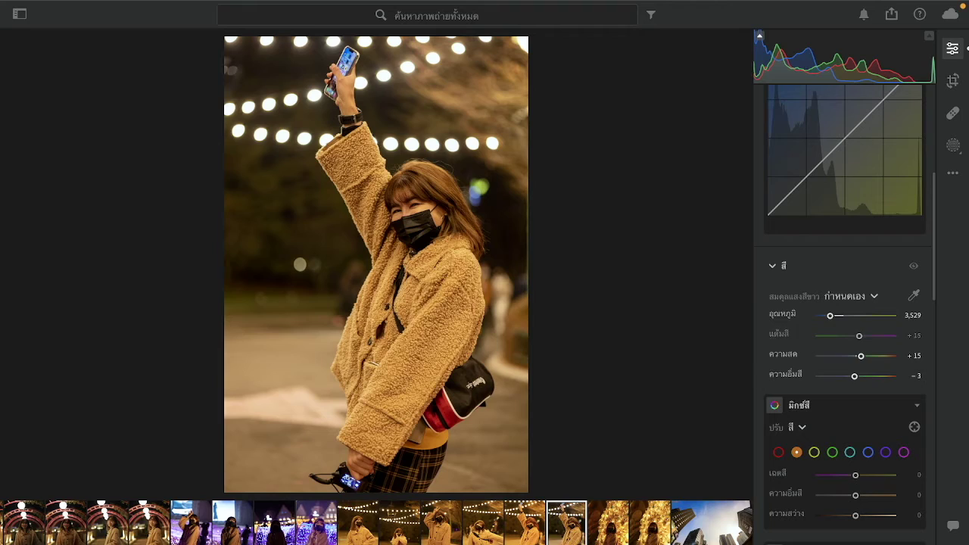
pyautogui.click(534, 538)
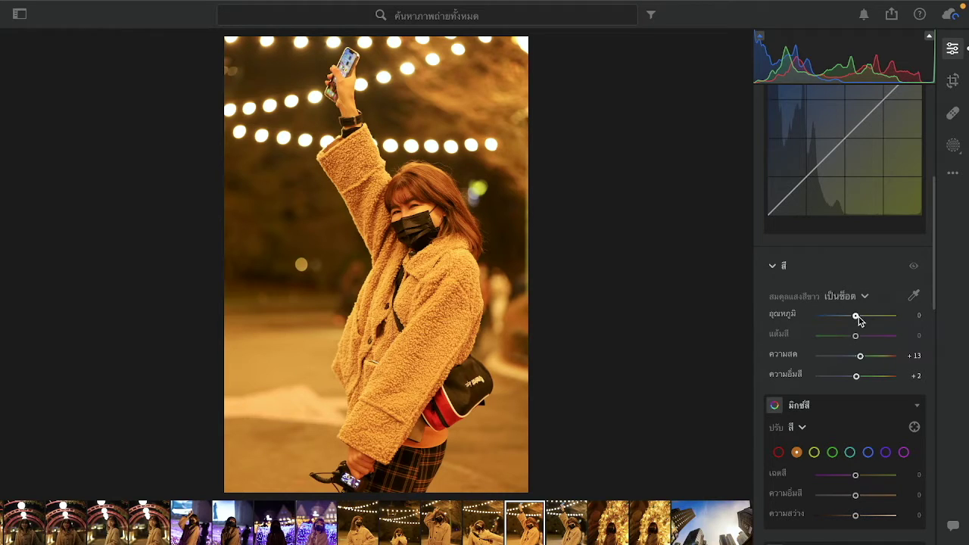
pyautogui.moveTo(857, 316); pyautogui.dragTo(833, 318)
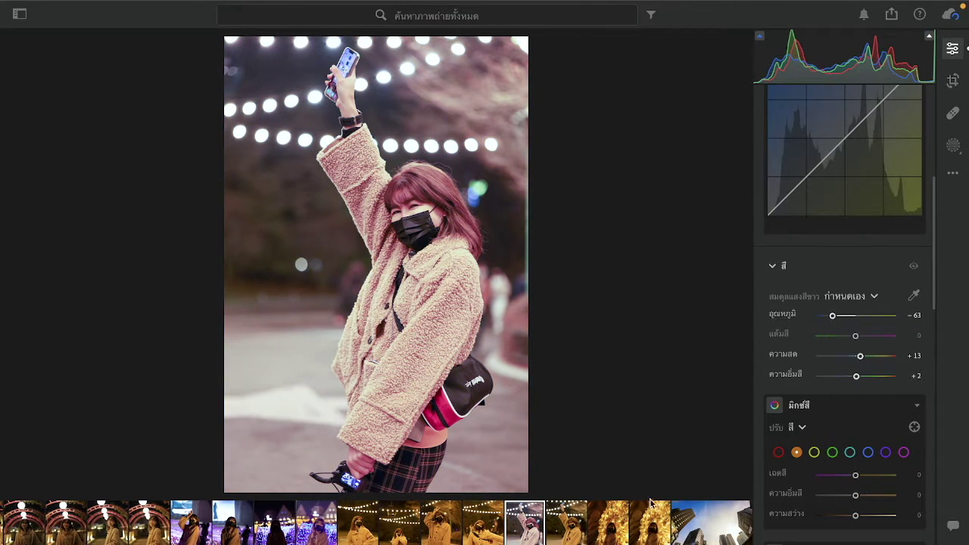
# Switch between the cooled JPG and CR3 versions to compare their color rendering, ending on the CR3.
pyautogui.click(568, 518)
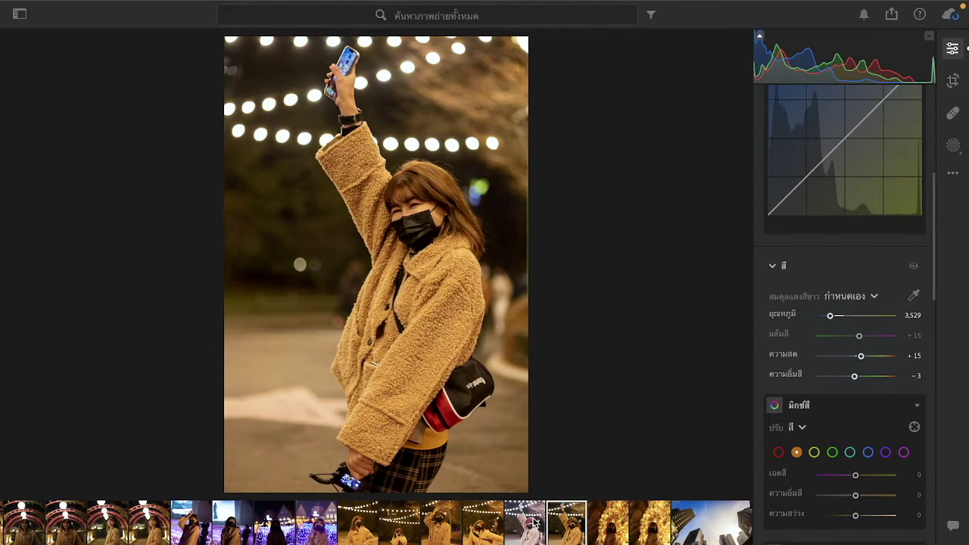
pyautogui.click(535, 522)
pyautogui.click(555, 525)
pyautogui.click(535, 525)
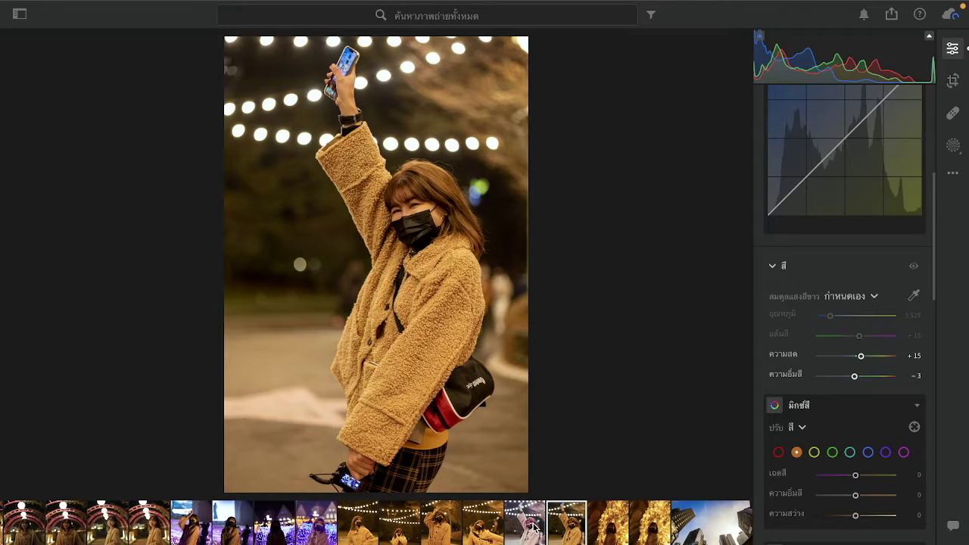
pyautogui.click(583, 529)
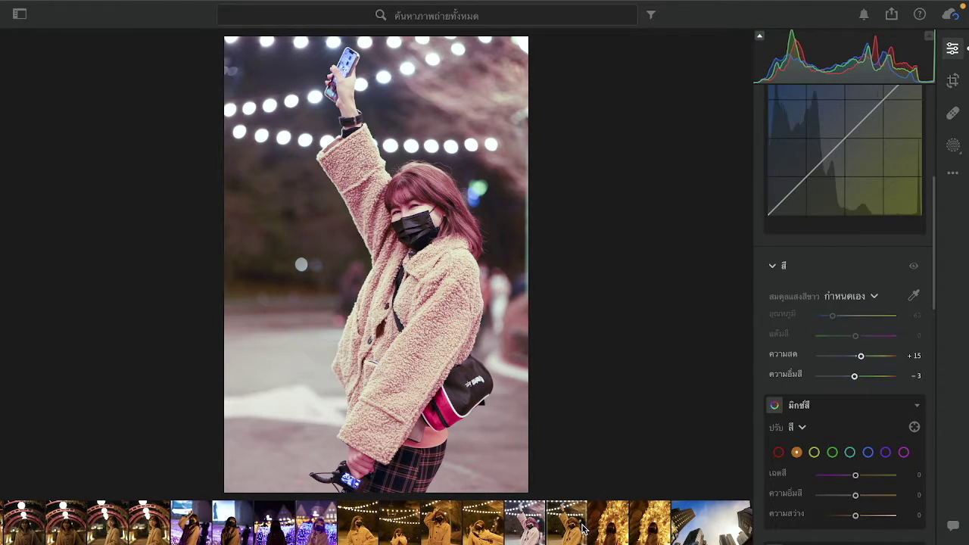
pyautogui.click(538, 533)
pyautogui.click(572, 533)
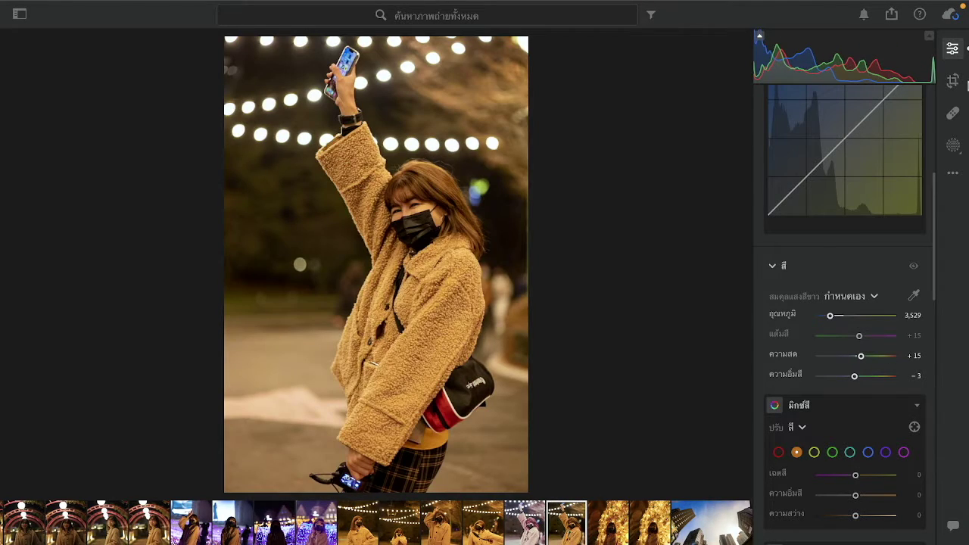
# Create a Select Subject mask on the CR3 photo and invert it to cover the background.
pyautogui.click(955, 146)
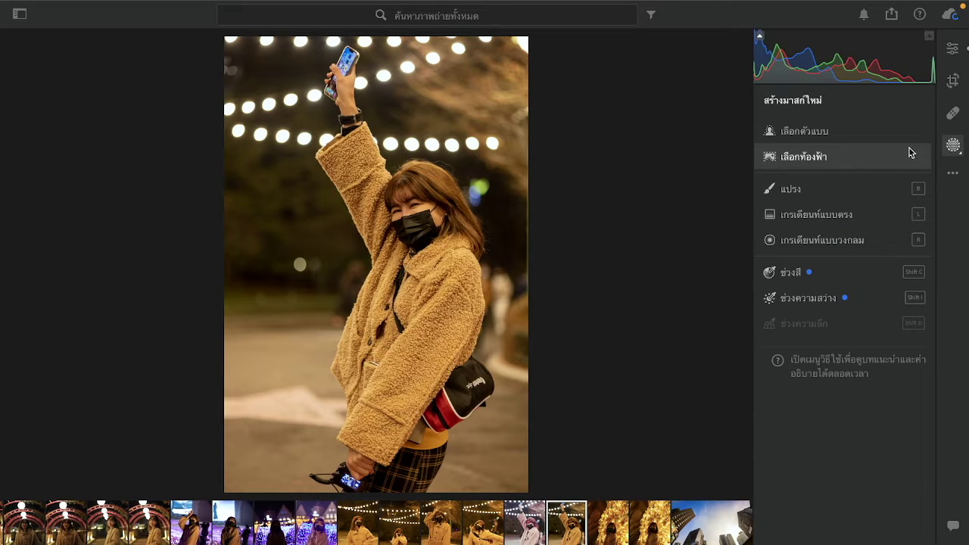
pyautogui.click(870, 142)
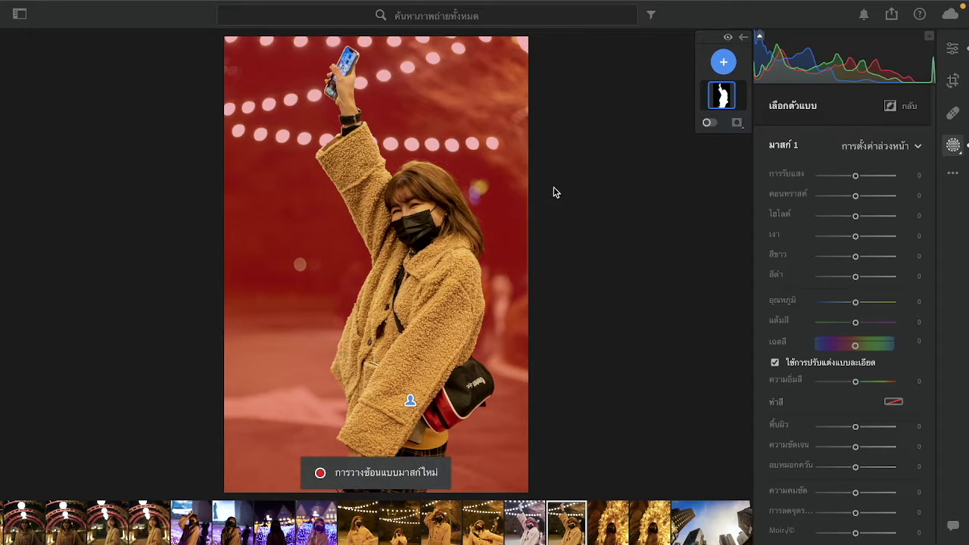
pyautogui.click(896, 111)
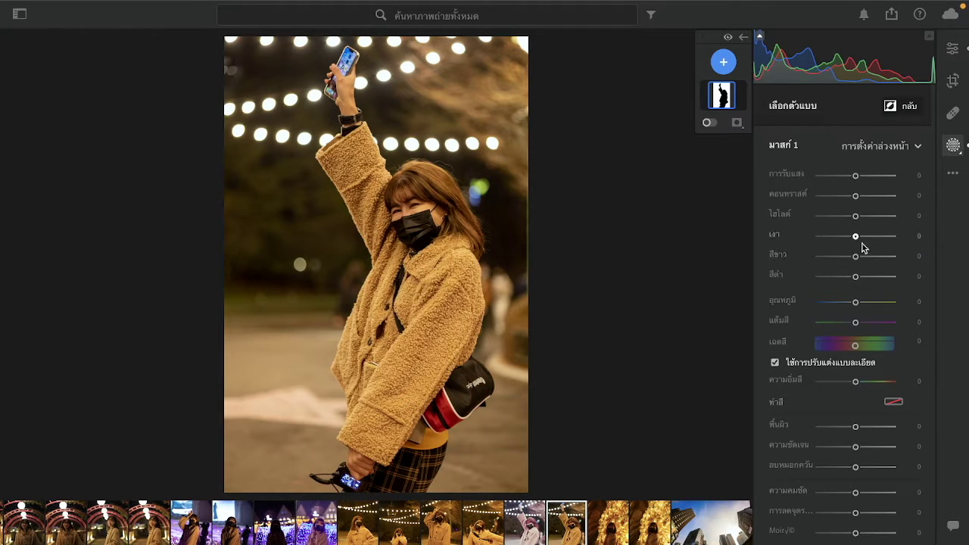
# Raise the background mask's shadows to +40 and check the noise around the string lights up close.
pyautogui.moveTo(857, 237)
pyautogui.mouseDown()
pyautogui.moveTo(882, 237)
pyautogui.moveTo(874, 240)
pyautogui.mouseUp()
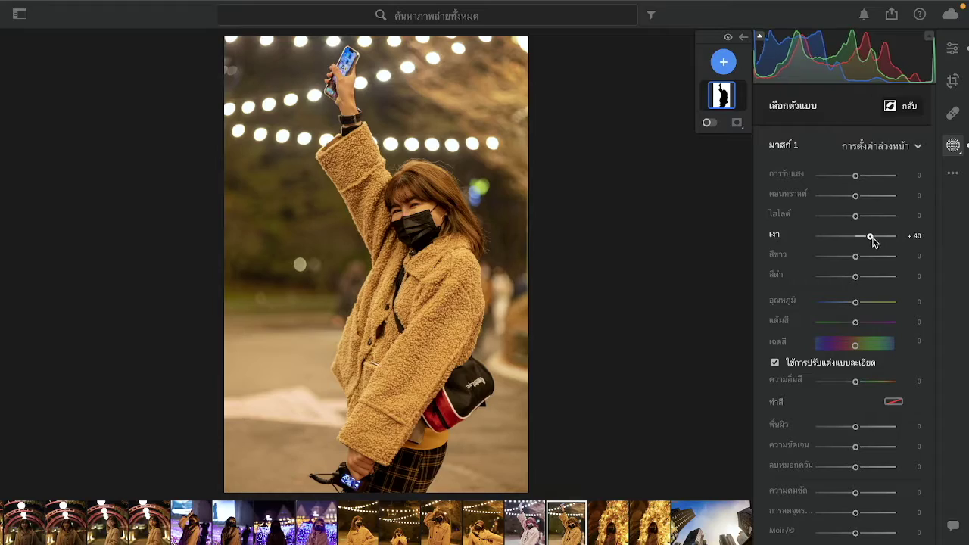
pyautogui.click(351, 140)
pyautogui.moveTo(210, 94); pyautogui.dragTo(602, 363)
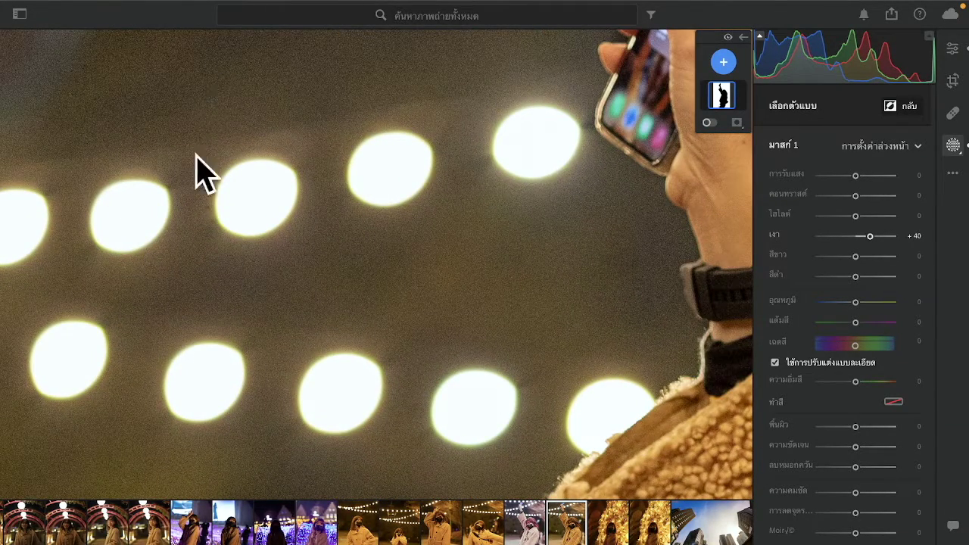
pyautogui.click(147, 101)
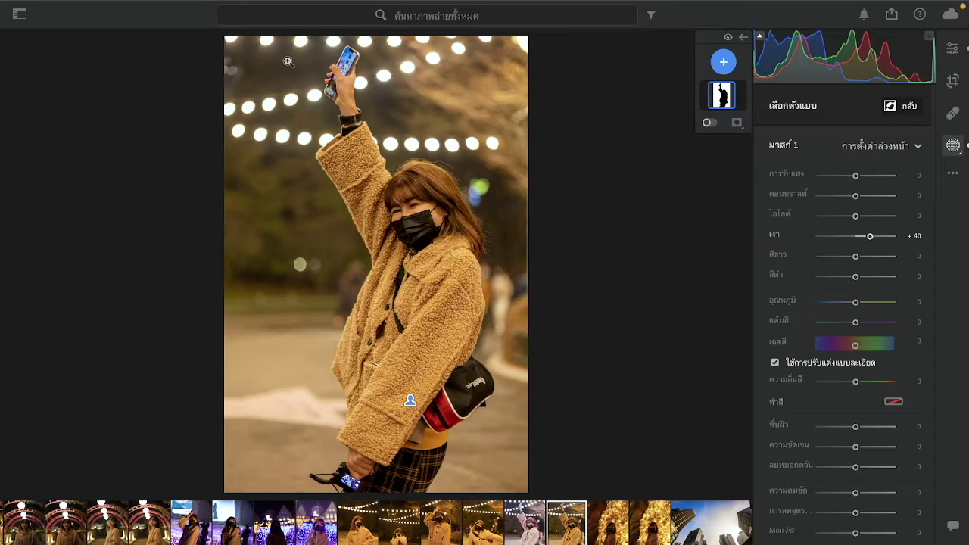
# Smooth the masked background by setting Texture to -100 and Noise Reduction to +100.
pyautogui.click(307, 233)
pyautogui.click(250, 185)
pyautogui.moveTo(857, 429); pyautogui.dragTo(833, 428)
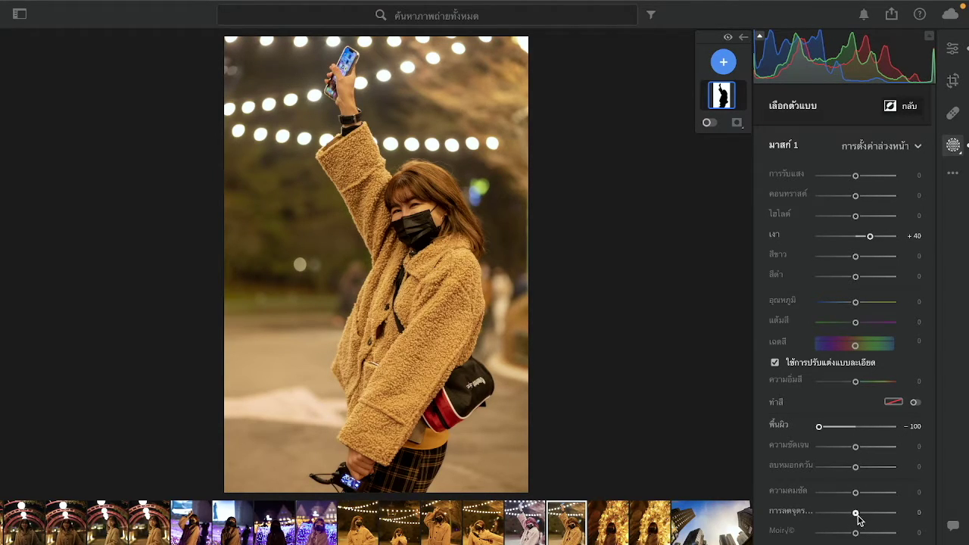
pyautogui.moveTo(857, 514); pyautogui.dragTo(894, 513)
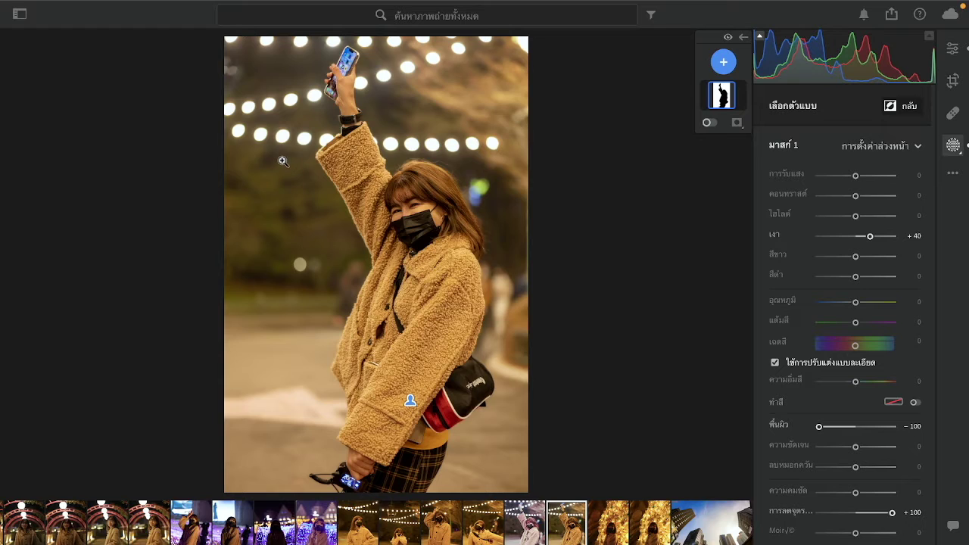
# Examine the smoothed background around the string lights and beside the raised arm up close for remaining noise.
pyautogui.click(284, 162)
pyautogui.moveTo(283, 121); pyautogui.dragTo(298, 329)
pyautogui.click(368, 241)
pyautogui.click(231, 106)
pyautogui.click(271, 101)
pyautogui.click(283, 108)
pyautogui.moveTo(283, 109); pyautogui.dragTo(325, 449)
pyautogui.moveTo(243, 237); pyautogui.dragTo(444, 231)
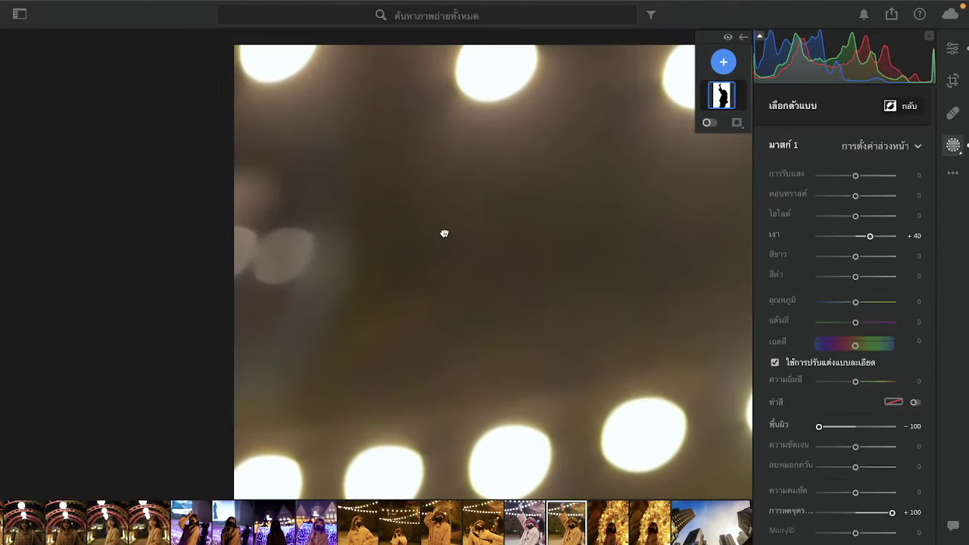
pyautogui.moveTo(531, 216); pyautogui.dragTo(339, 169)
pyautogui.click(339, 170)
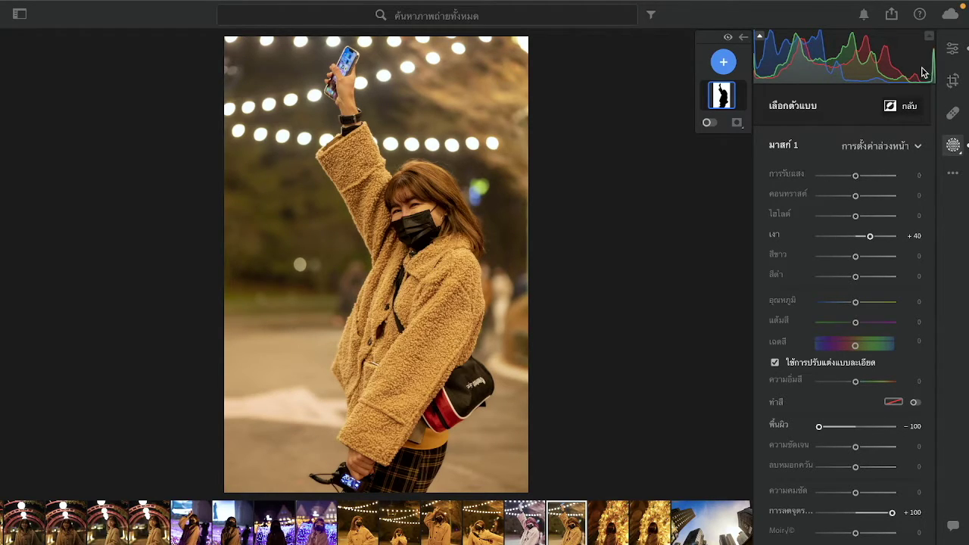
pyautogui.click(313, 81)
pyautogui.moveTo(298, 86); pyautogui.dragTo(498, 220)
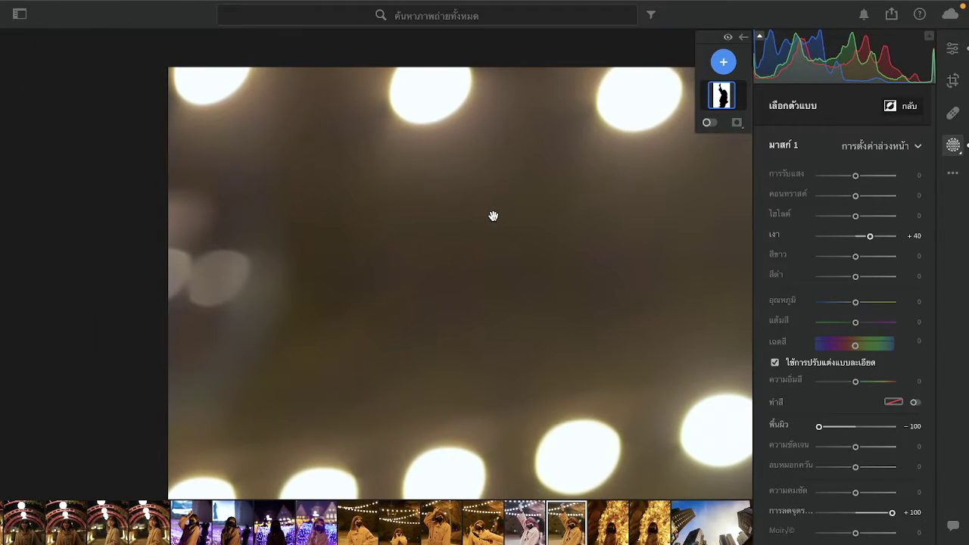
pyautogui.click(493, 216)
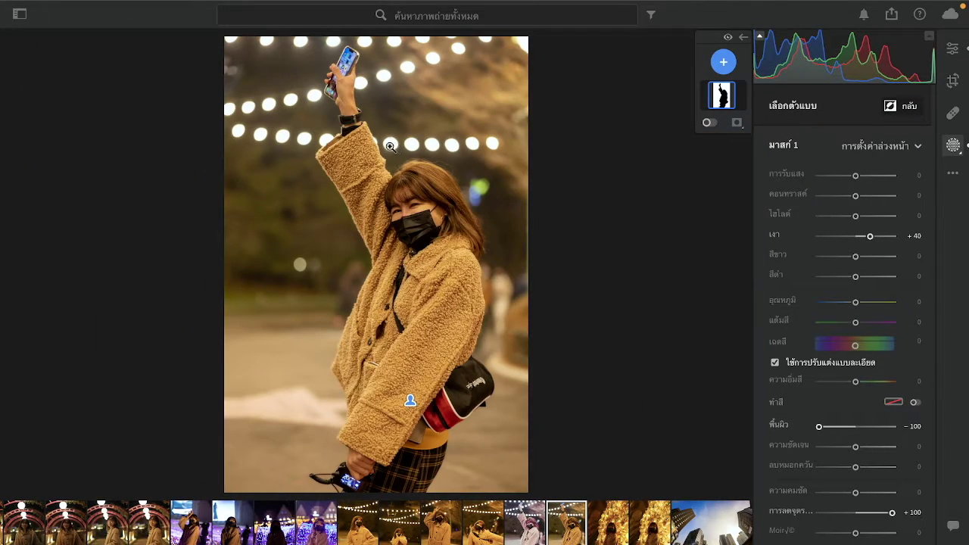
pyautogui.click(287, 104)
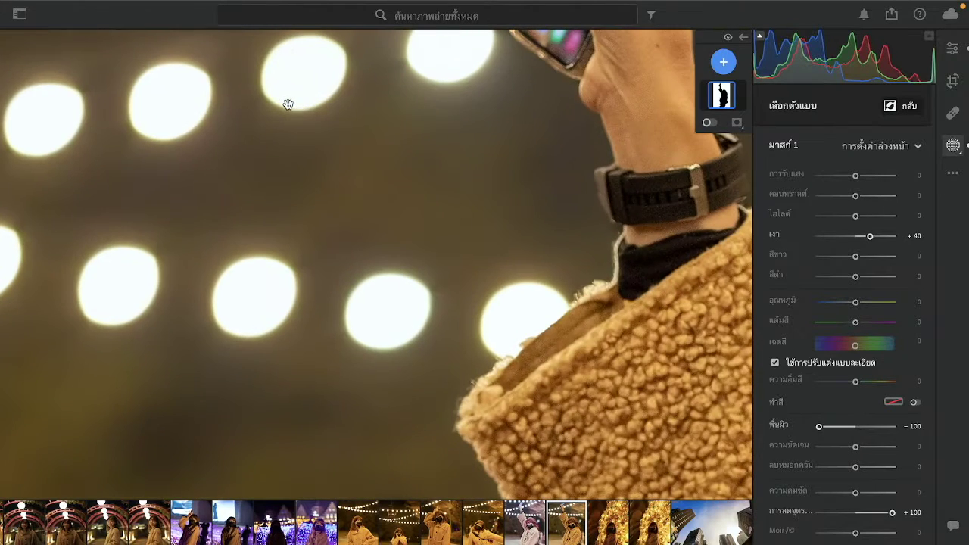
pyautogui.click(286, 102)
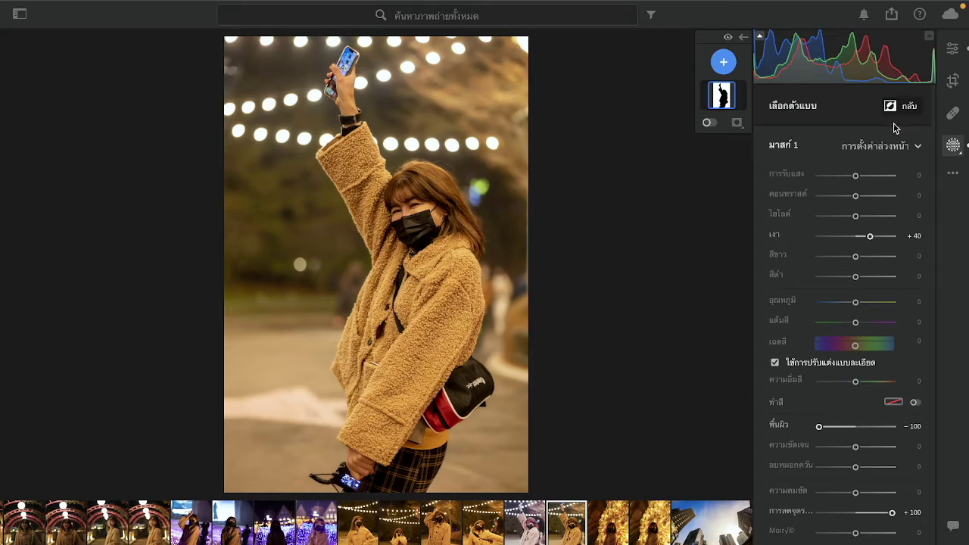
# Add a second Select Subject mask on the woman and set its Temperature to -37 and Shadows to +39.
pyautogui.click(725, 68)
pyautogui.click(777, 112)
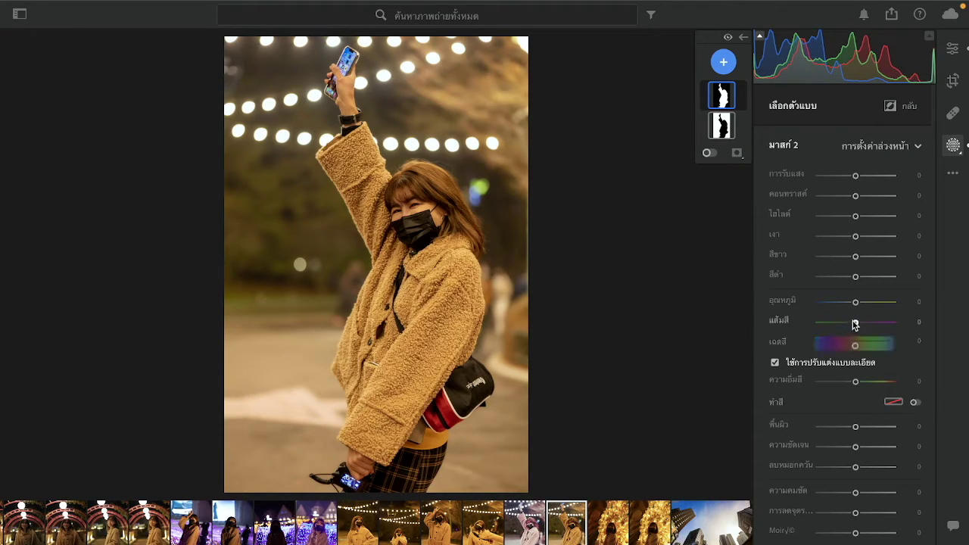
pyautogui.moveTo(855, 309); pyautogui.dragTo(842, 307)
pyautogui.moveTo(856, 237); pyautogui.dragTo(870, 237)
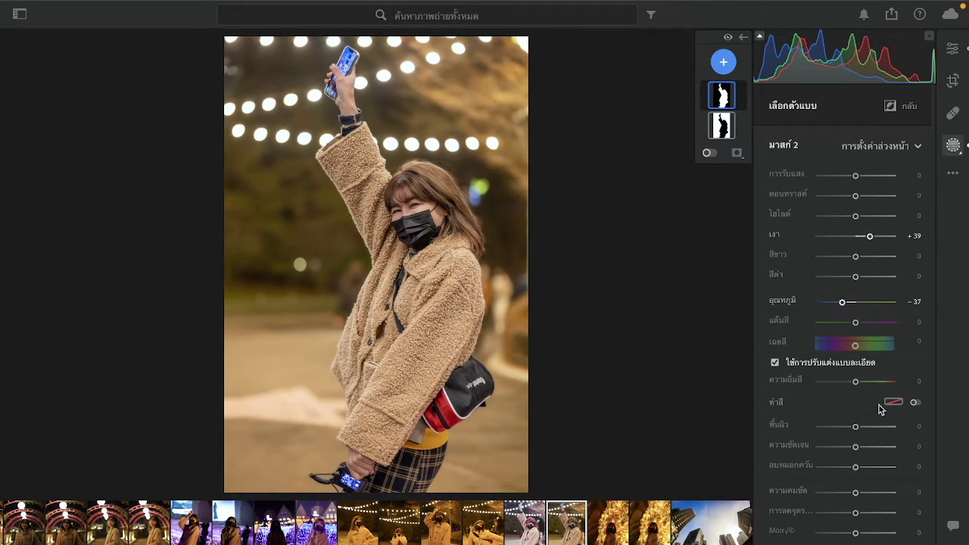
# Set the subject mask's Texture to -56, Clarity to +18, Sharpness to +50 and Noise Reduction to +100, and check the face up close.
pyautogui.moveTo(856, 426); pyautogui.dragTo(834, 430)
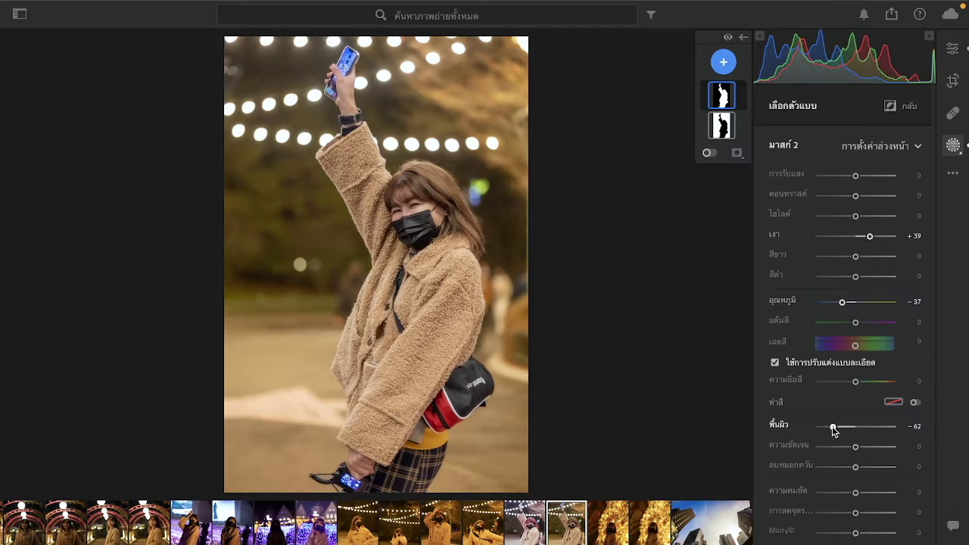
pyautogui.moveTo(855, 447)
pyautogui.mouseDown()
pyautogui.moveTo(886, 450)
pyautogui.moveTo(852, 451)
pyautogui.moveTo(862, 450)
pyautogui.mouseUp()
pyautogui.moveTo(856, 492); pyautogui.dragTo(913, 514)
pyautogui.click(432, 175)
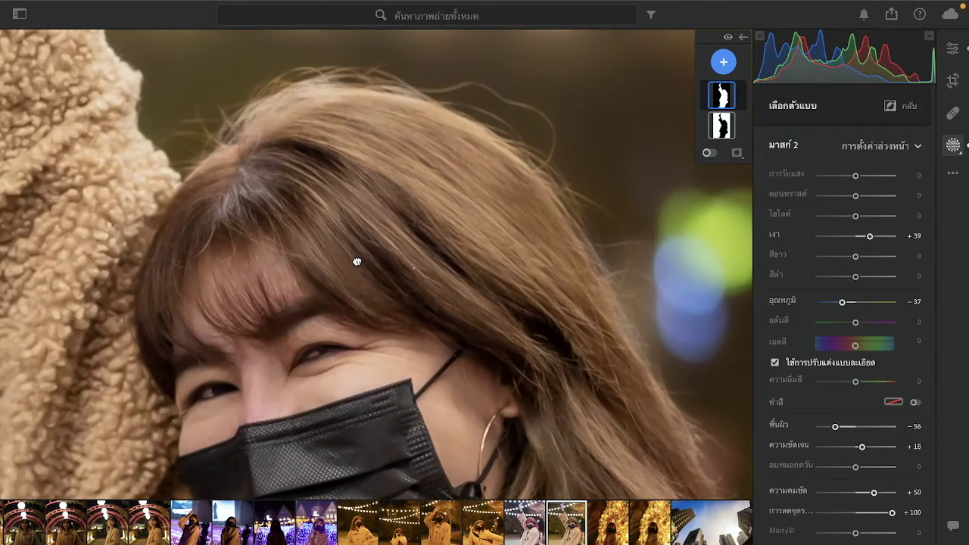
pyautogui.click(394, 159)
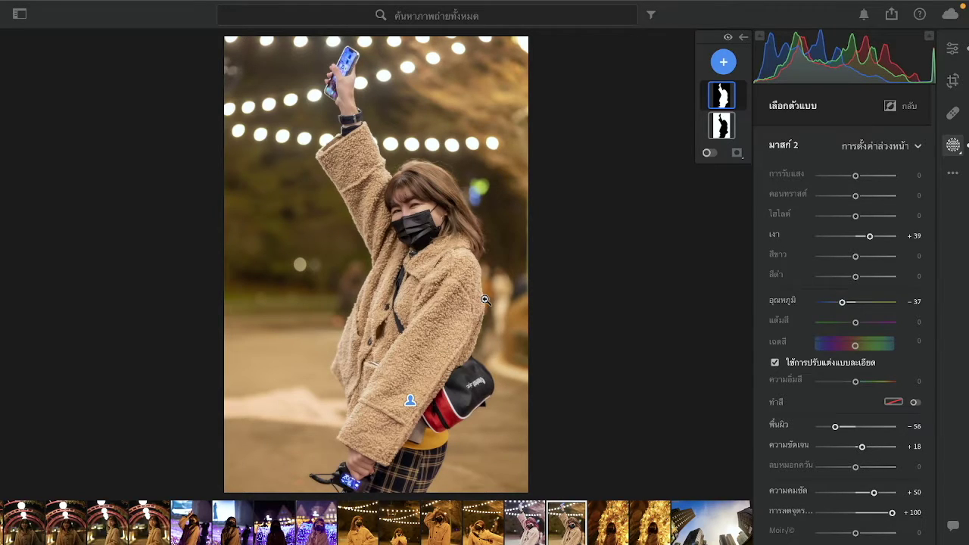
# Switch to the JPG version and review its light and color adjustments and the string-light area up close.
pyautogui.click(525, 527)
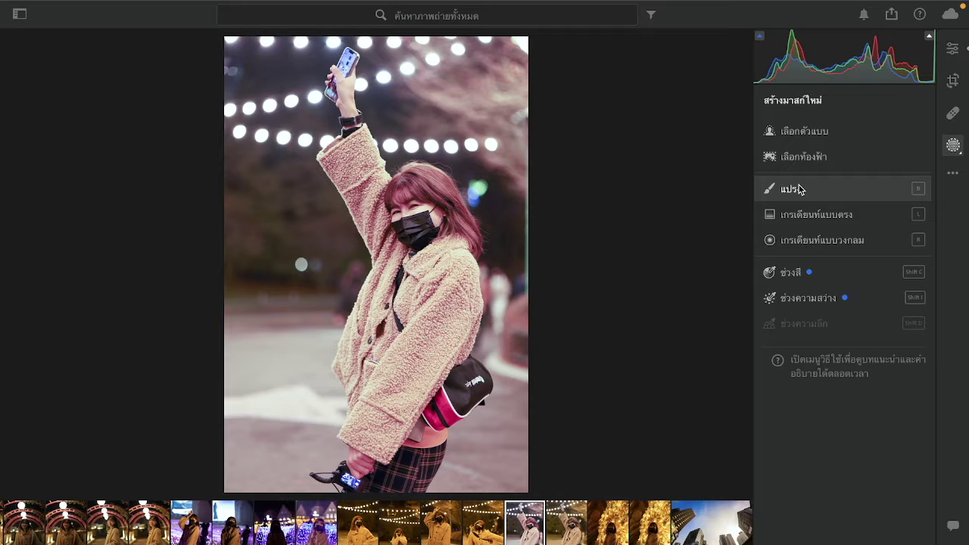
pyautogui.click(952, 48)
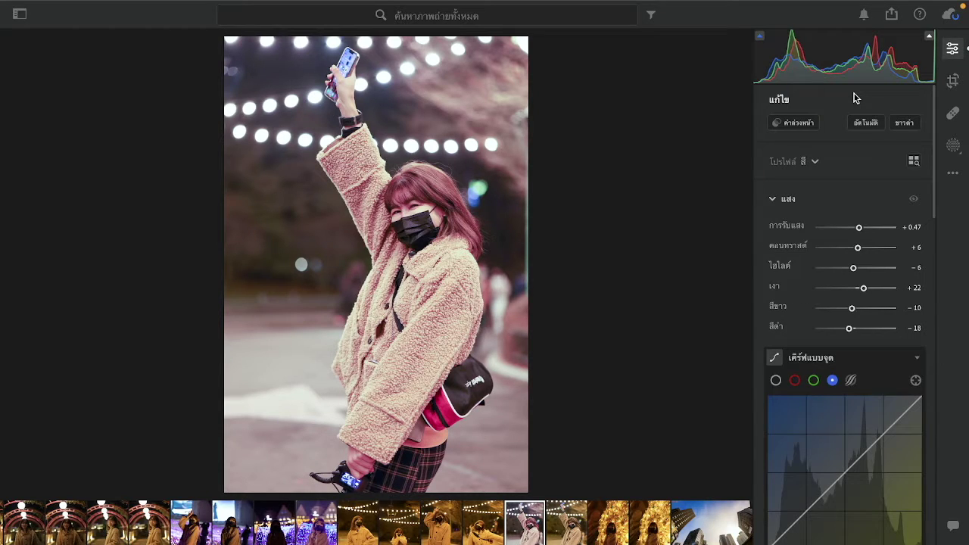
pyautogui.scroll(-5, 871, 252)
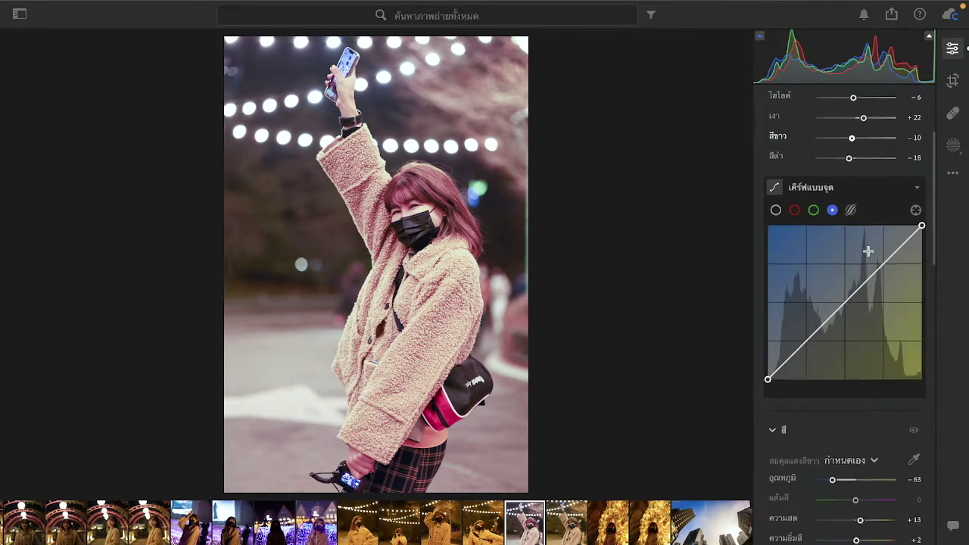
pyautogui.scroll(-3, 868, 251)
pyautogui.click(558, 325)
pyautogui.scroll(3, 558, 324)
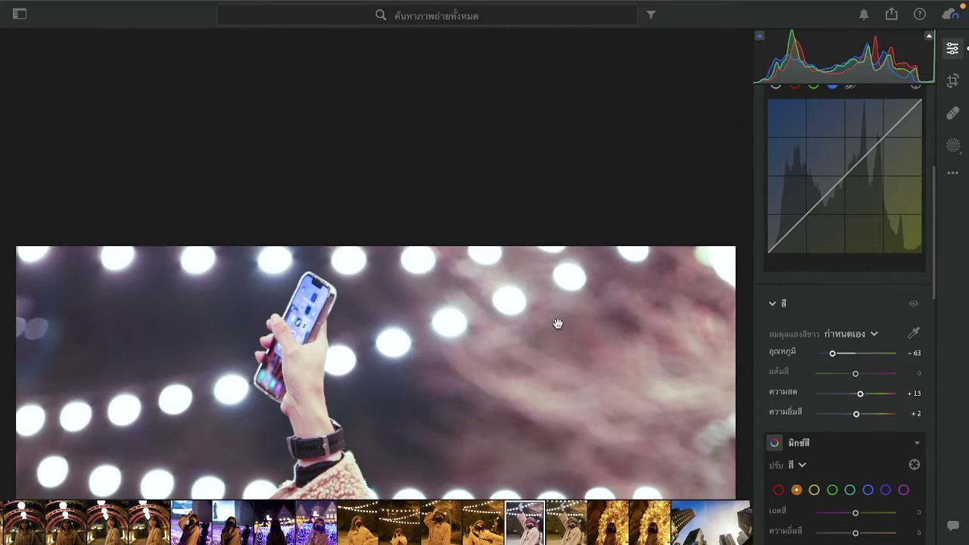
pyautogui.click(558, 324)
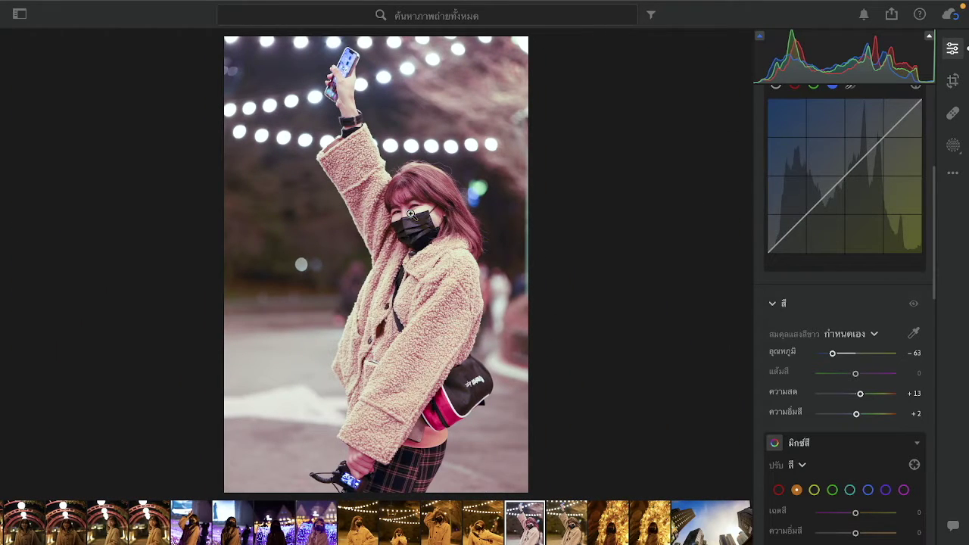
pyautogui.scroll(5, 824, 212)
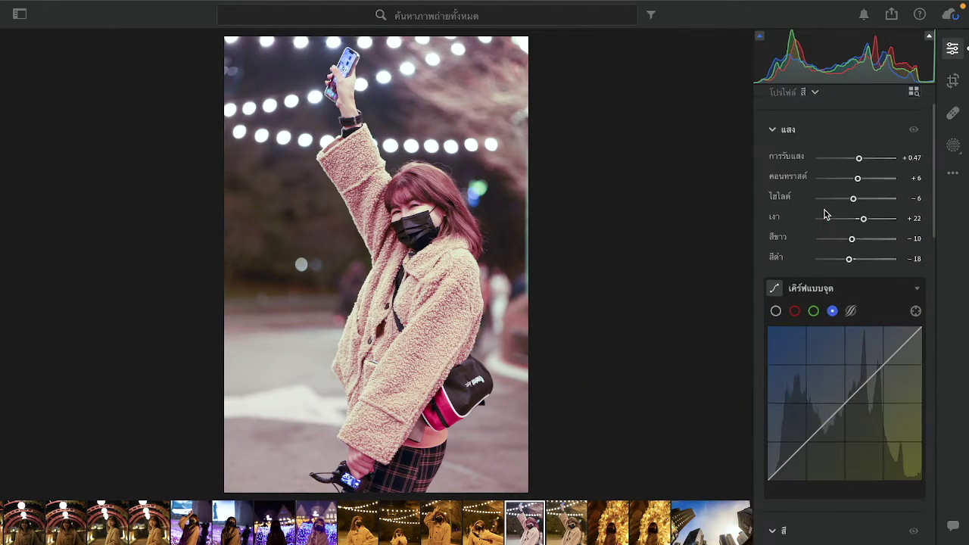
pyautogui.scroll(-5, 824, 214)
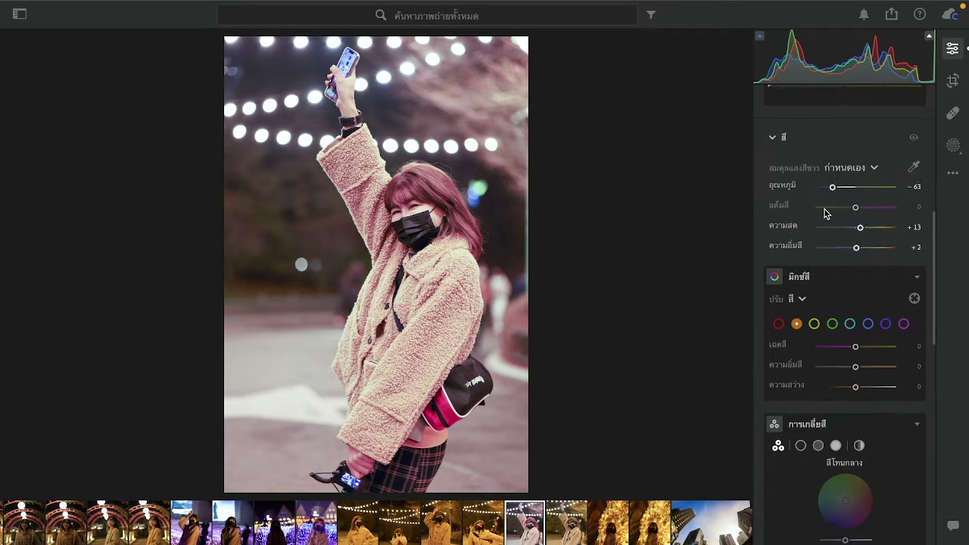
# Try the JPG's Temperature at -80 and -62, and settle on -10.
pyautogui.moveTo(833, 181)
pyautogui.mouseDown()
pyautogui.moveTo(843, 183)
pyautogui.moveTo(826, 184)
pyautogui.mouseUp()
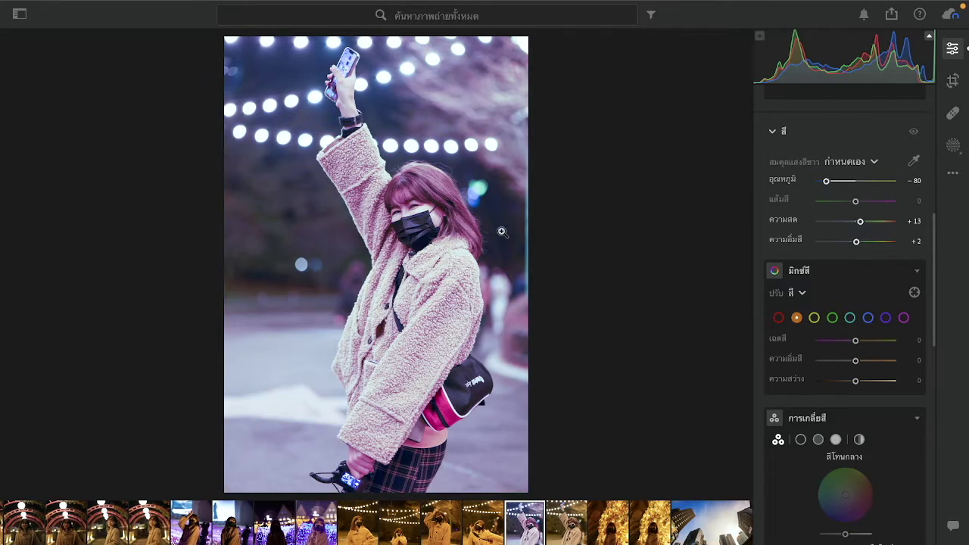
pyautogui.moveTo(829, 184)
pyautogui.mouseDown()
pyautogui.moveTo(863, 187)
pyautogui.moveTo(833, 185)
pyautogui.mouseUp()
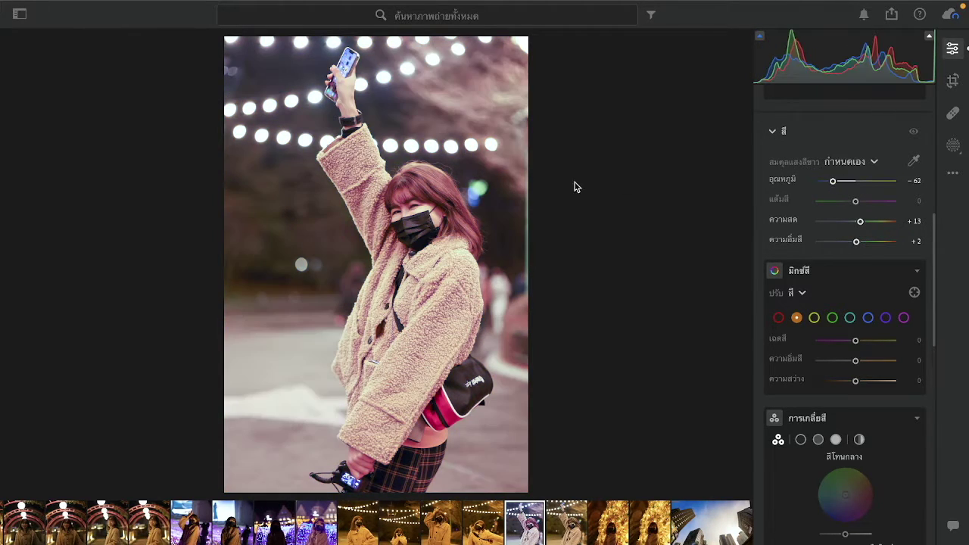
pyautogui.moveTo(833, 183); pyautogui.dragTo(852, 184)
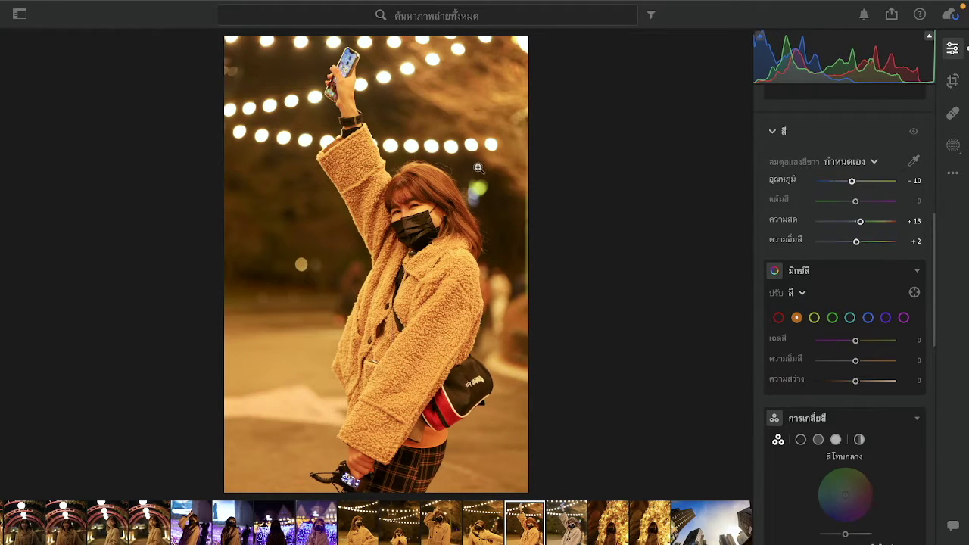
# Examine the warmed JPG up close around the string lights, raised hand, coat and dark background for noise.
pyautogui.click(374, 172)
pyautogui.click(253, 175)
pyautogui.rightClick(255, 148)
pyautogui.moveTo(255, 151)
pyautogui.press('Escape')
pyautogui.click(296, 116)
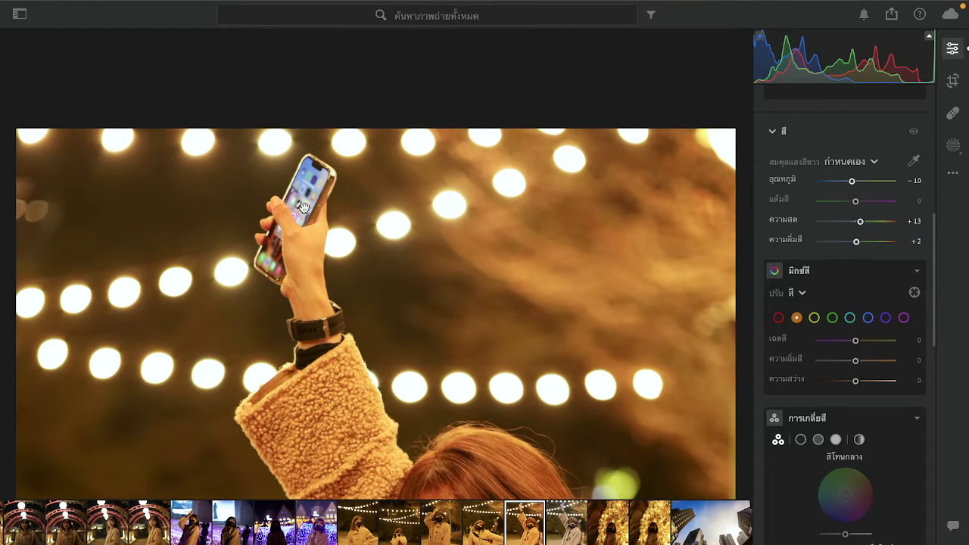
pyautogui.moveTo(303, 206); pyautogui.dragTo(302, 174)
pyautogui.click(421, 180)
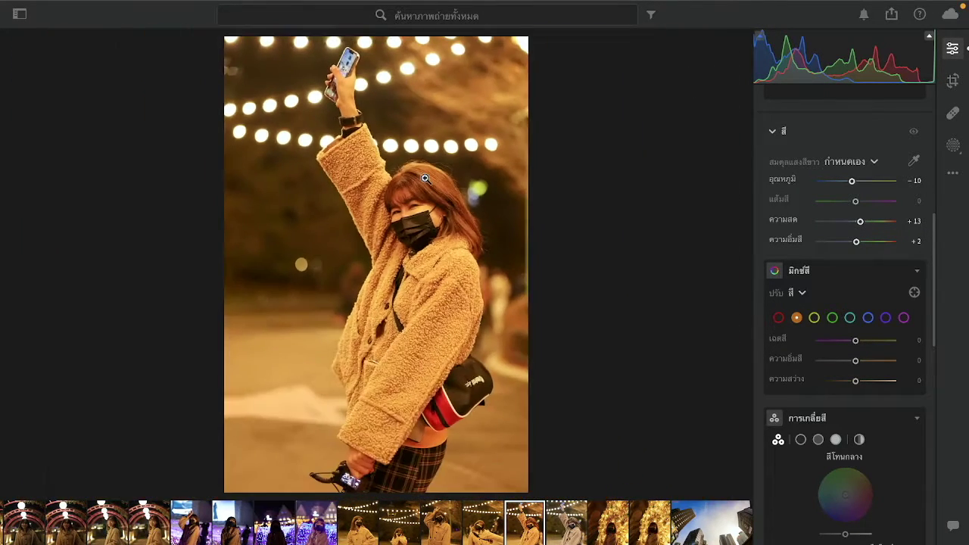
pyautogui.click(356, 320)
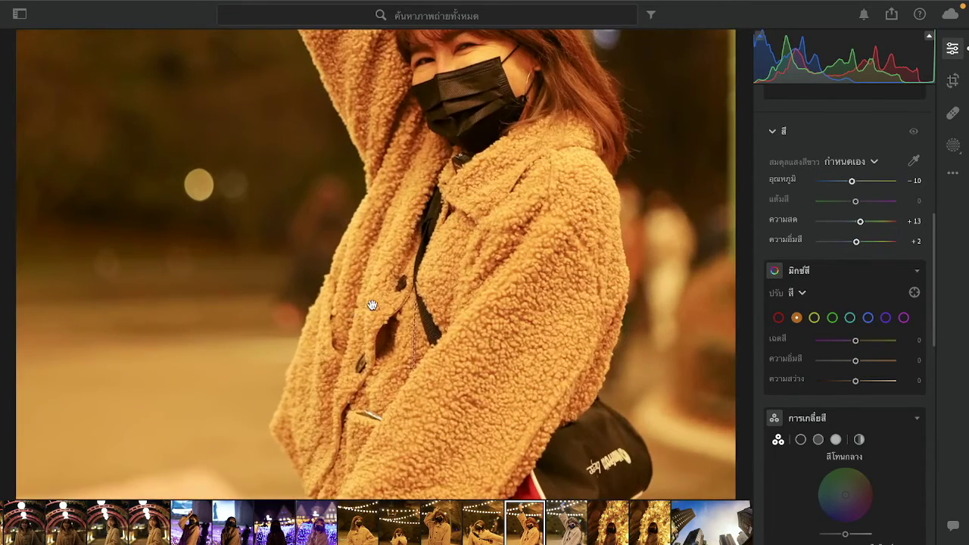
pyautogui.click(376, 198)
pyautogui.moveTo(353, 203); pyautogui.dragTo(576, 247)
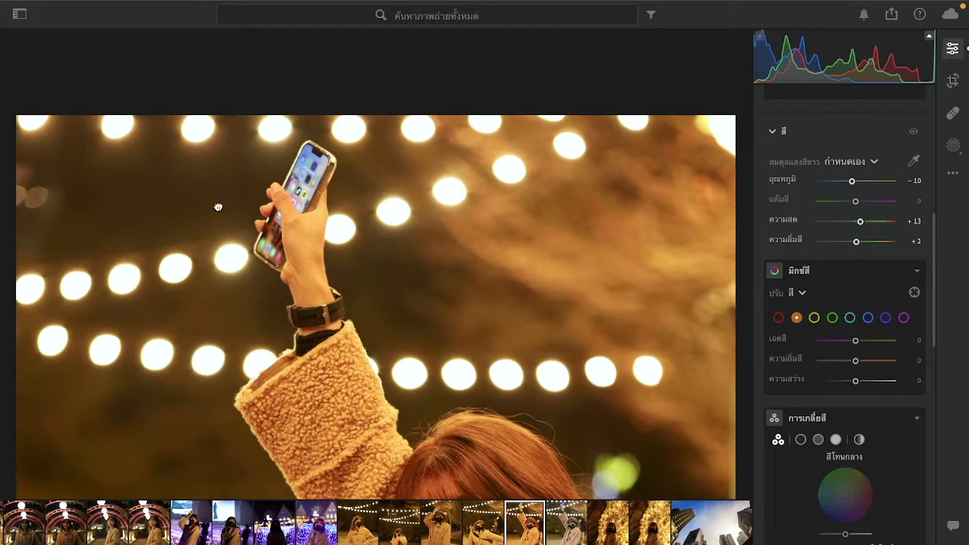
pyautogui.click(262, 203)
pyautogui.rightClick(262, 203)
pyautogui.click(271, 95)
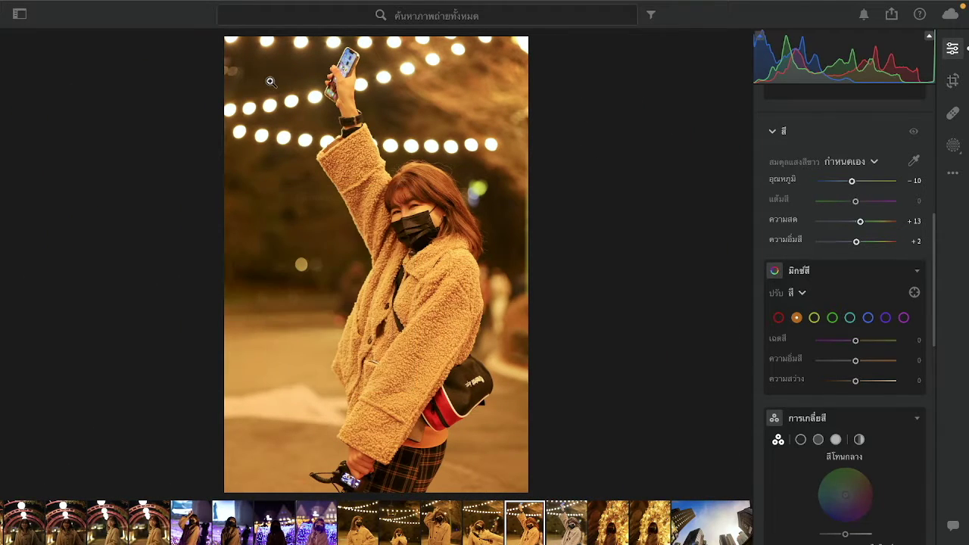
pyautogui.click(272, 87)
pyautogui.moveTo(190, 295); pyautogui.dragTo(524, 229)
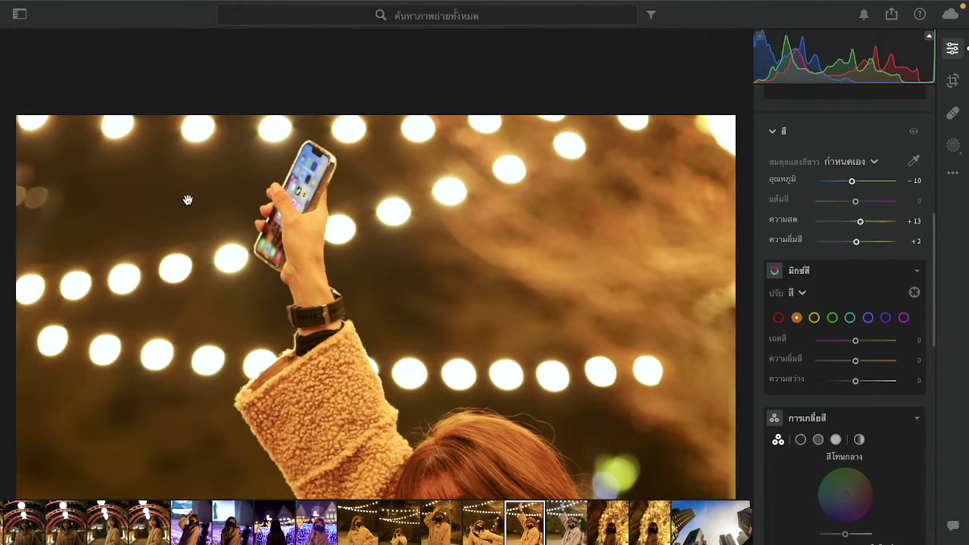
pyautogui.moveTo(271, 229); pyautogui.dragTo(372, 147)
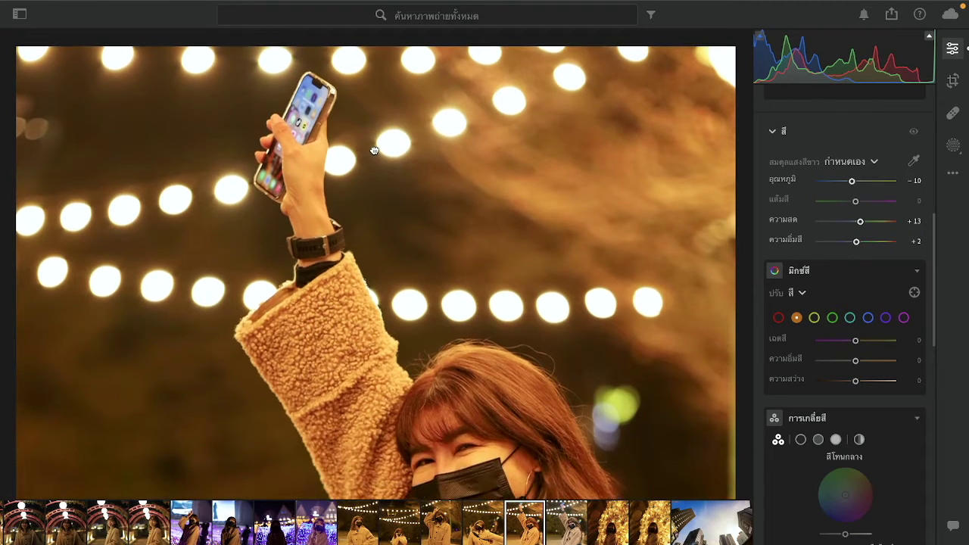
pyautogui.click(432, 190)
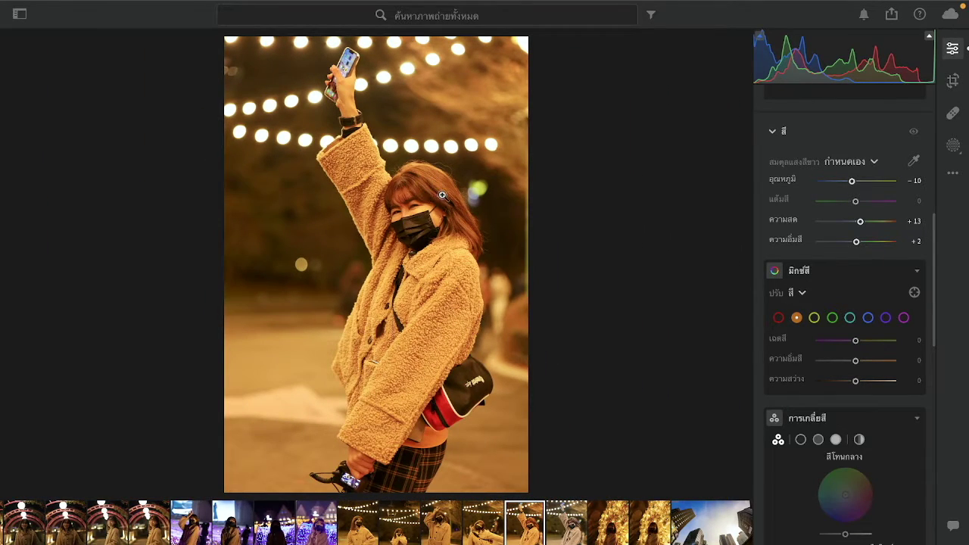
# Set the JPG's Noise Reduction to 100 and raise its Color Noise Reduction above the middle of the range.
pyautogui.scroll(-10, 869, 317)
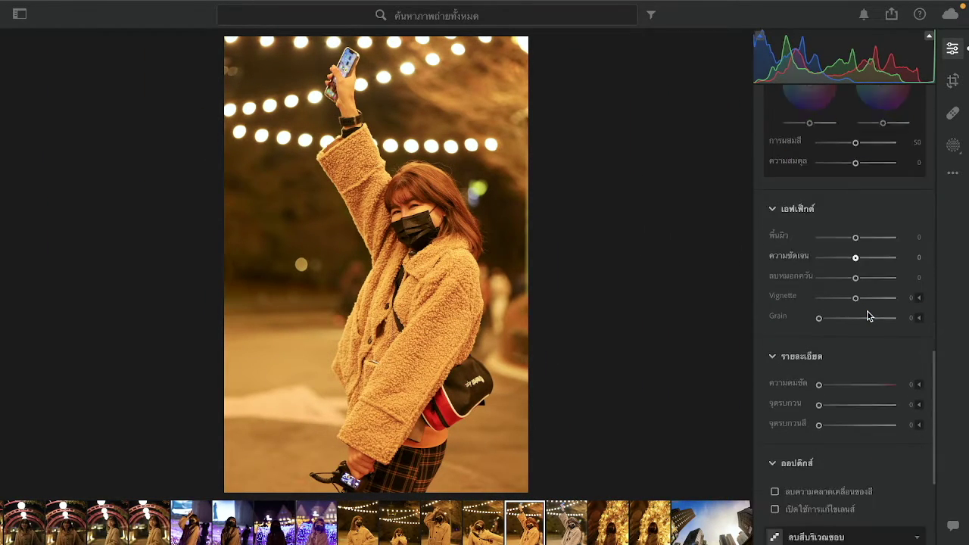
pyautogui.moveTo(818, 293); pyautogui.dragTo(944, 290)
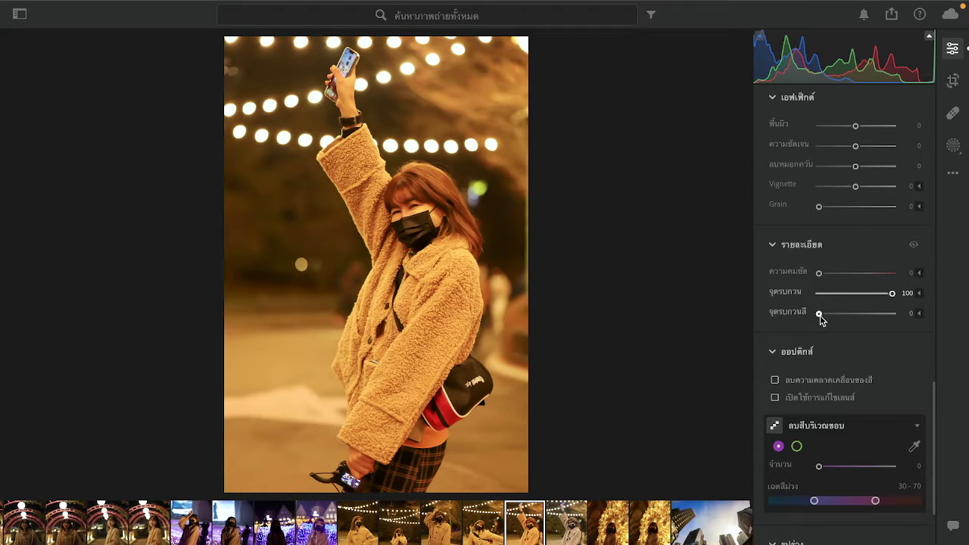
pyautogui.moveTo(819, 314); pyautogui.dragTo(863, 318)
pyautogui.press('Left')
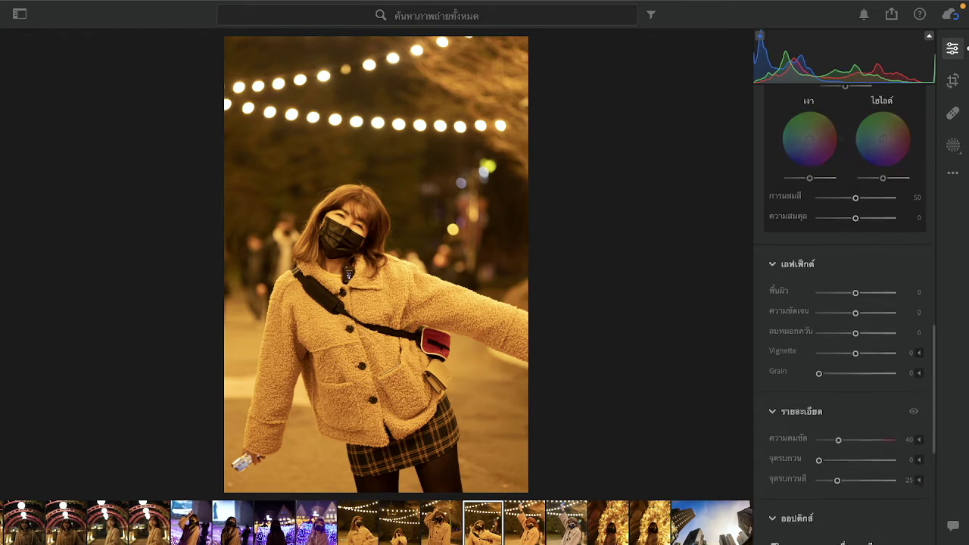
# Return to the JPG version and set the orange Saturation in the Color Mixer to -34.
pyautogui.click(514, 539)
pyautogui.scroll(8, 796, 281)
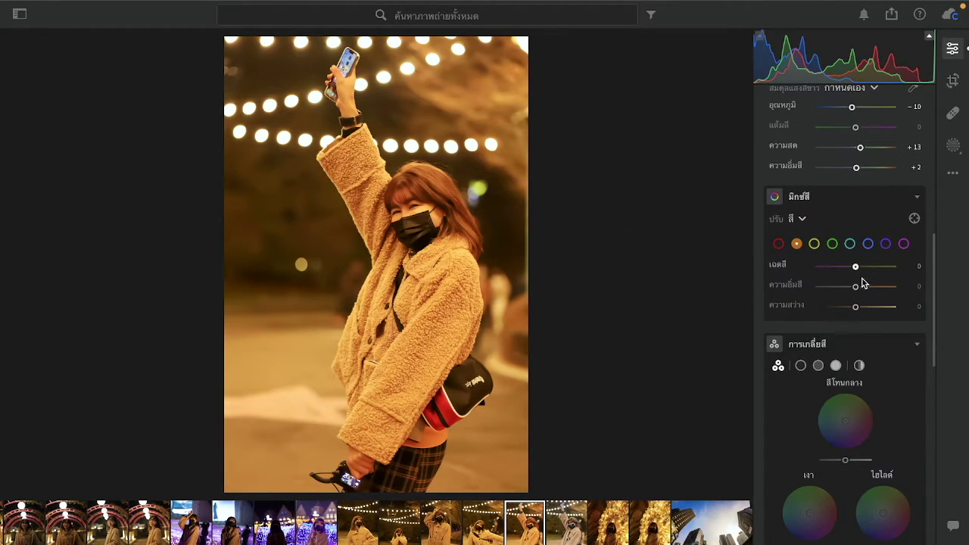
pyautogui.moveTo(855, 286); pyautogui.dragTo(843, 289)
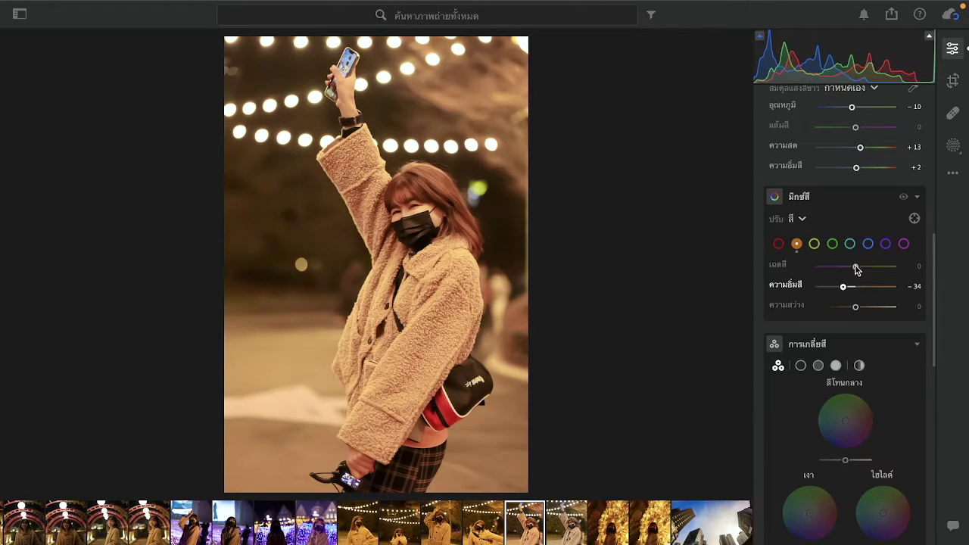
# Mask the JPG's subject, invert the mask to target the background, and set its Temperature to -57.
pyautogui.click(954, 80)
pyautogui.click(953, 145)
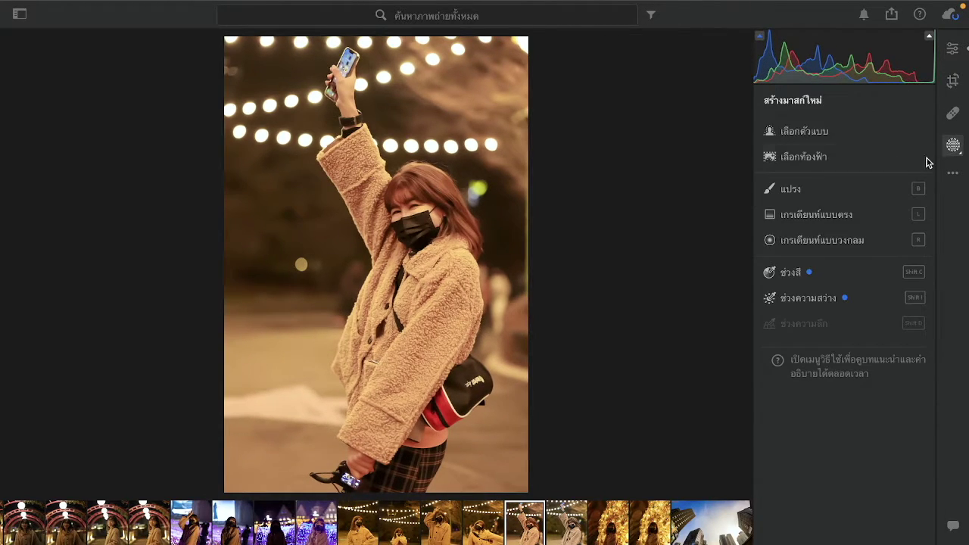
pyautogui.click(788, 134)
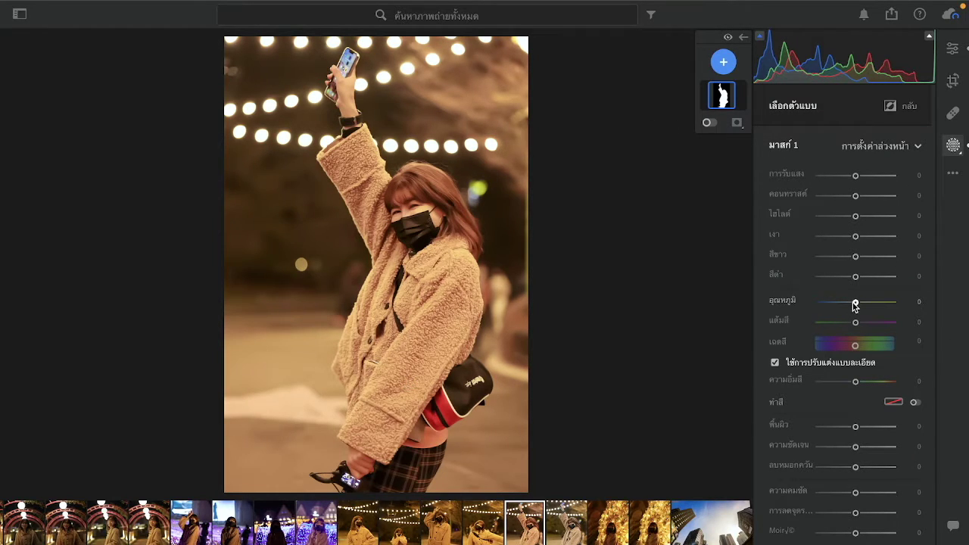
pyautogui.moveTo(855, 305)
pyautogui.mouseDown()
pyautogui.moveTo(836, 305)
pyautogui.moveTo(856, 304)
pyautogui.mouseUp()
pyautogui.click(891, 107)
pyautogui.moveTo(857, 304); pyautogui.dragTo(839, 303)
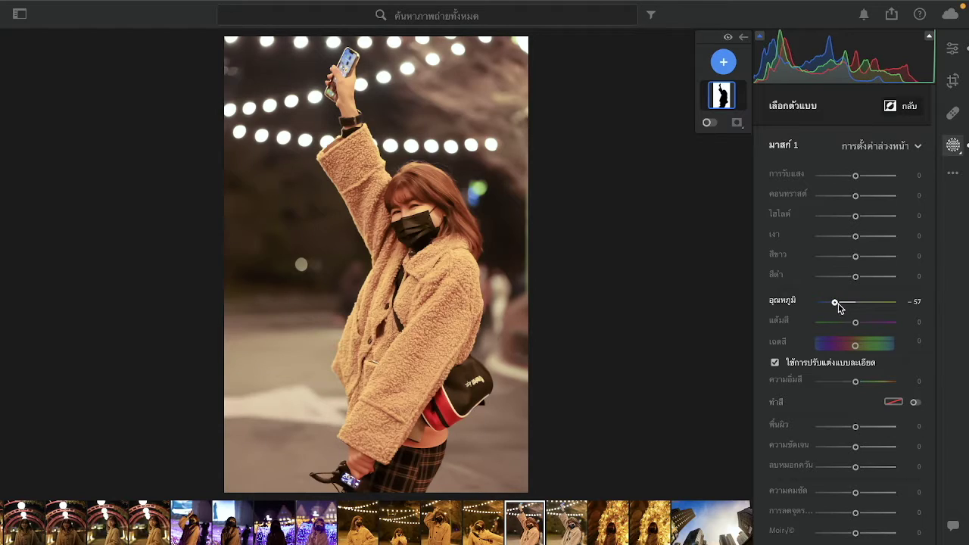
# Add a second Select Subject mask on the woman, set its Shadows to +26 and lower its Temperature slightly.
pyautogui.click(723, 62)
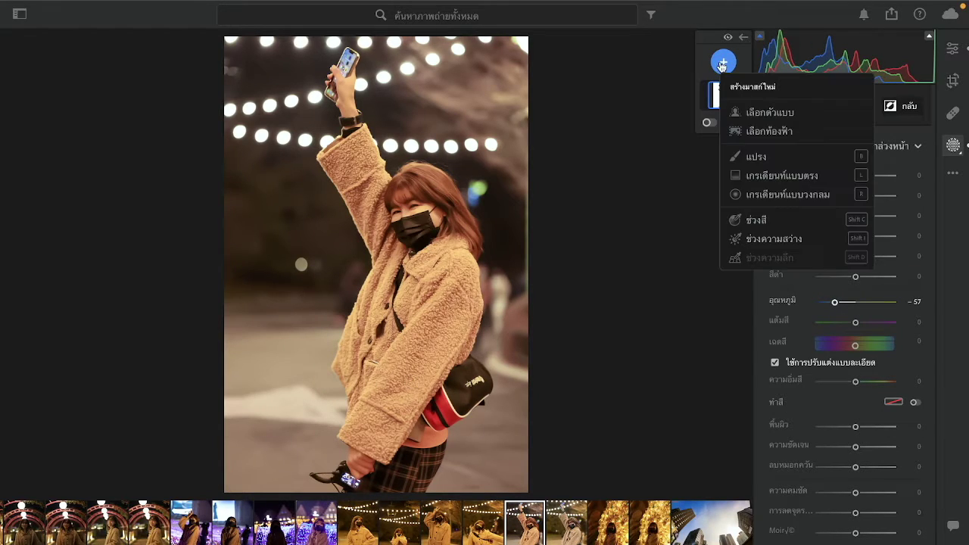
pyautogui.click(755, 113)
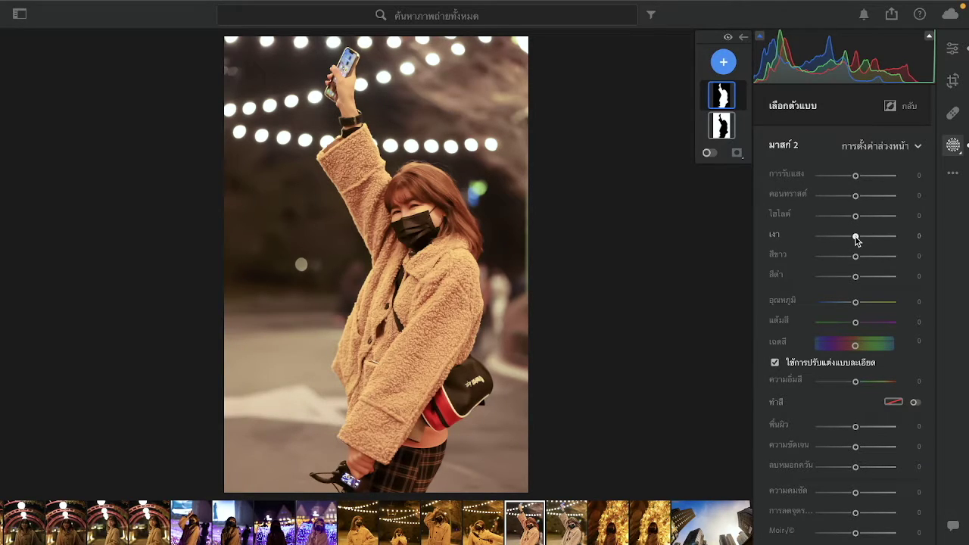
pyautogui.moveTo(855, 237)
pyautogui.mouseDown()
pyautogui.moveTo(876, 240)
pyautogui.moveTo(867, 239)
pyautogui.mouseUp()
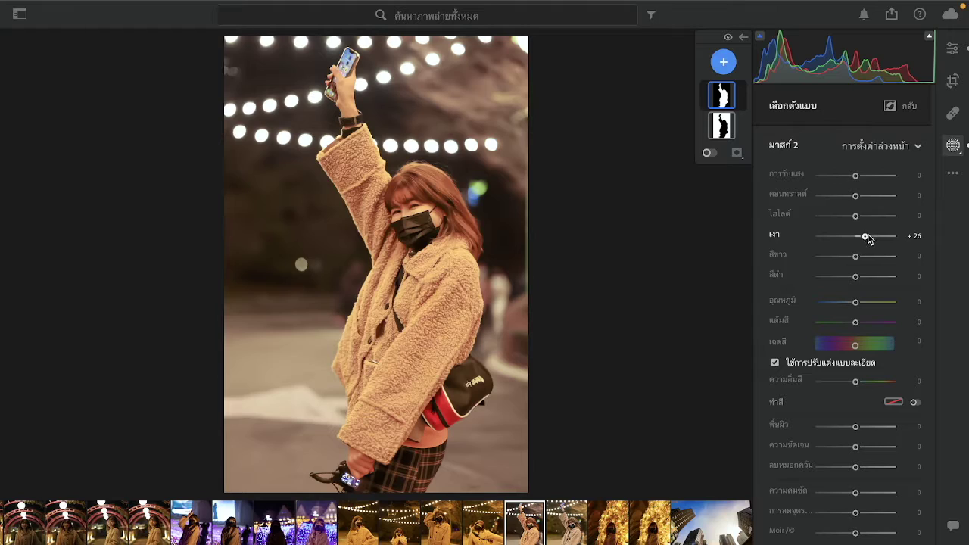
pyautogui.moveTo(855, 303)
pyautogui.mouseDown()
pyautogui.moveTo(838, 303)
pyautogui.moveTo(853, 303)
pyautogui.mouseUp()
# Switch to the raw version and examine its background lights and the woman for comparison with the masked JPG.
pyautogui.click(581, 515)
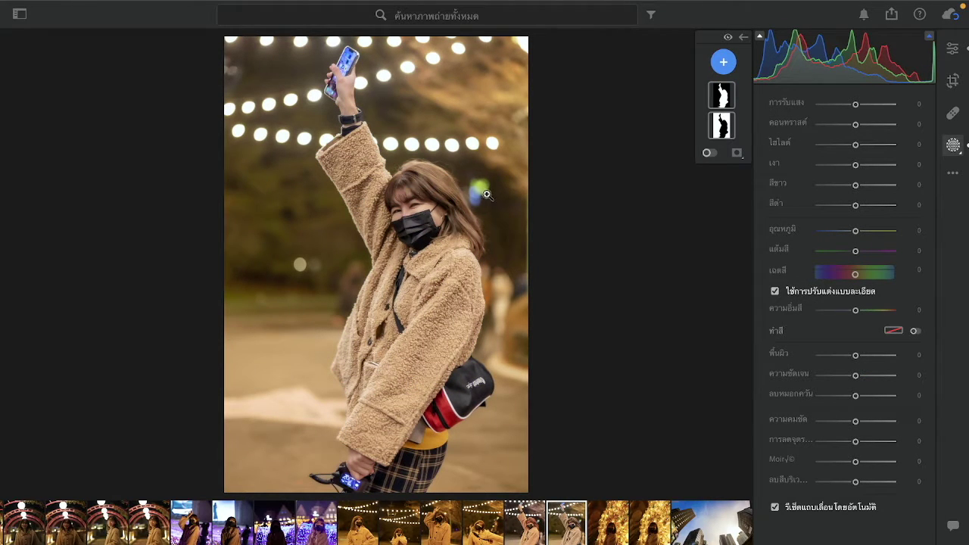
pyautogui.click(406, 106)
pyautogui.click(387, 229)
# Return to the JPG version and set the masking Temperature to -46 and Saturation to +35.
pyautogui.click(532, 522)
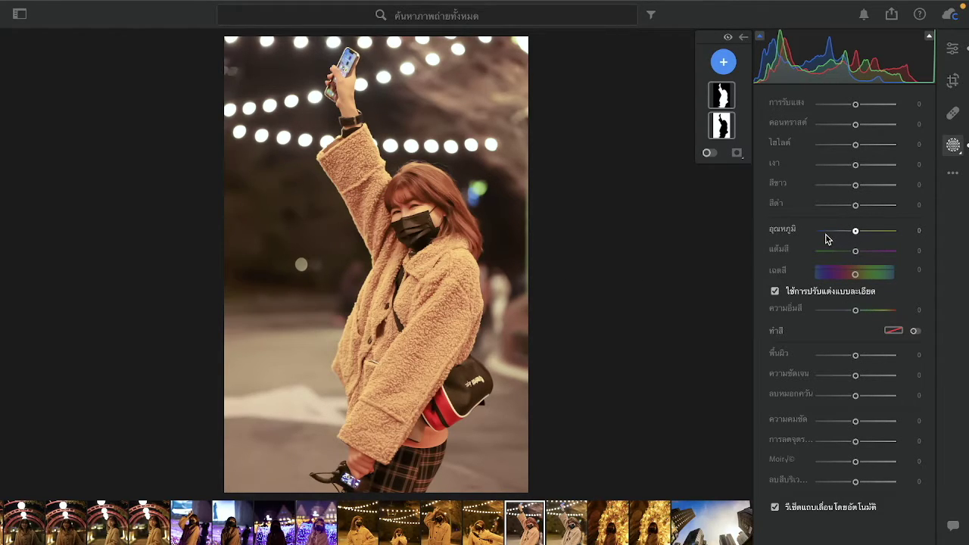
pyautogui.moveTo(854, 231)
pyautogui.mouseDown()
pyautogui.moveTo(795, 231)
pyautogui.moveTo(916, 237)
pyautogui.moveTo(818, 231)
pyautogui.moveTo(838, 231)
pyautogui.mouseUp()
pyautogui.moveTo(860, 307); pyautogui.dragTo(847, 307)
pyautogui.moveTo(821, 311); pyautogui.dragTo(868, 309)
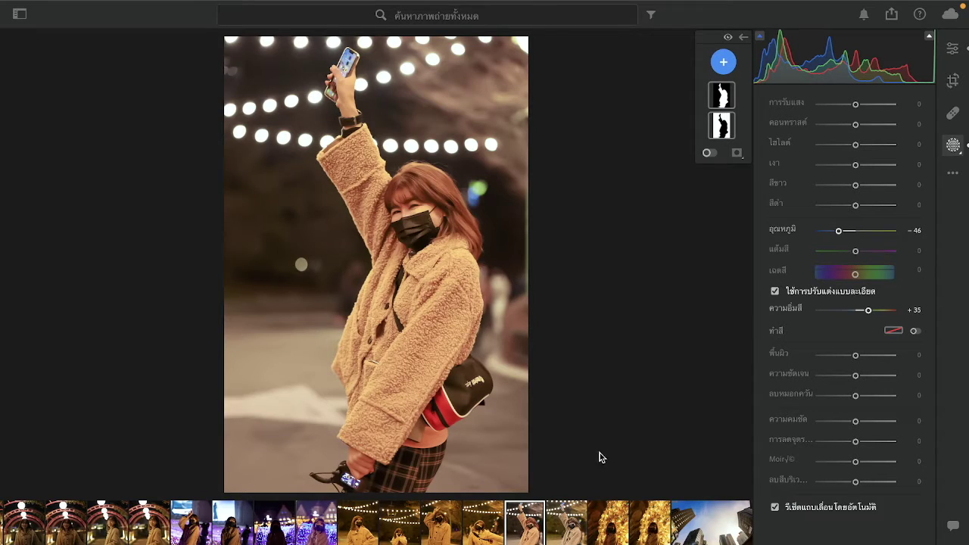
# View the raw version again, look at the golden Christmas tree portrait, and open the very dark portrait with purple lights behind the woman.
pyautogui.click(564, 525)
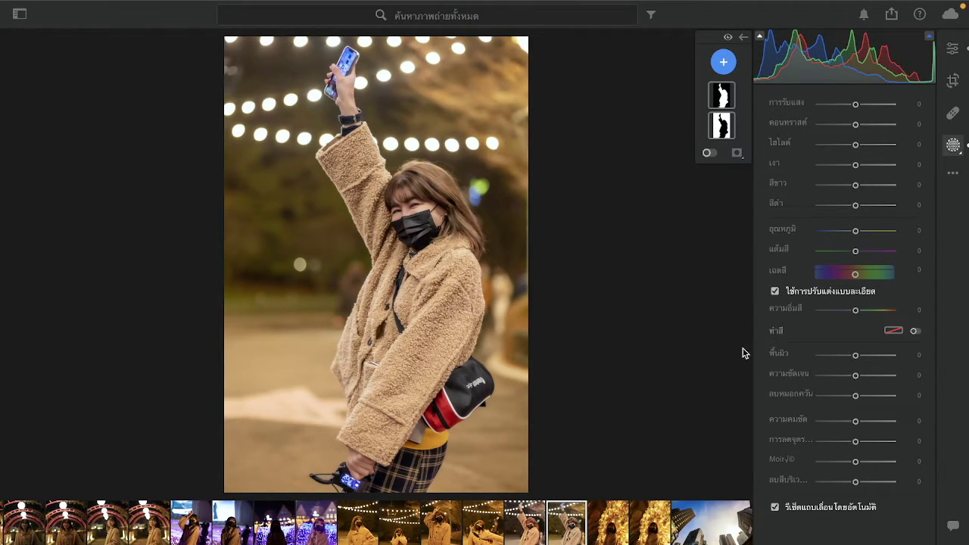
pyautogui.click(615, 540)
pyautogui.click(647, 537)
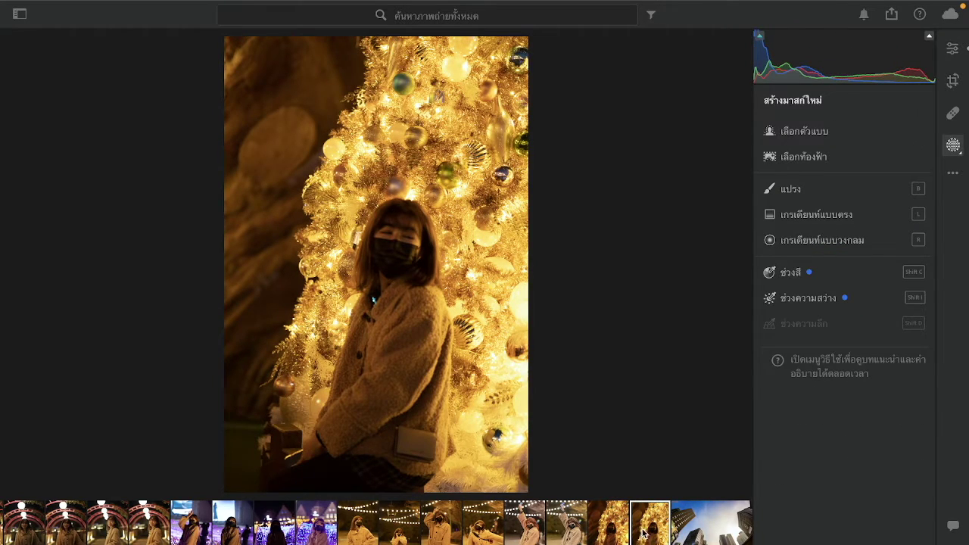
pyautogui.hscroll(-5, 644, 534)
pyautogui.hscroll(-6, 435, 518)
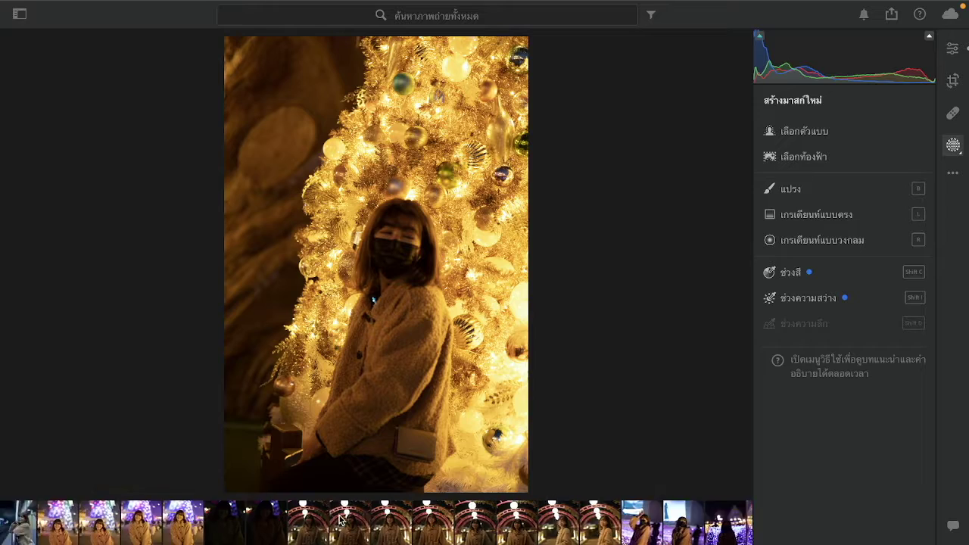
pyautogui.click(405, 537)
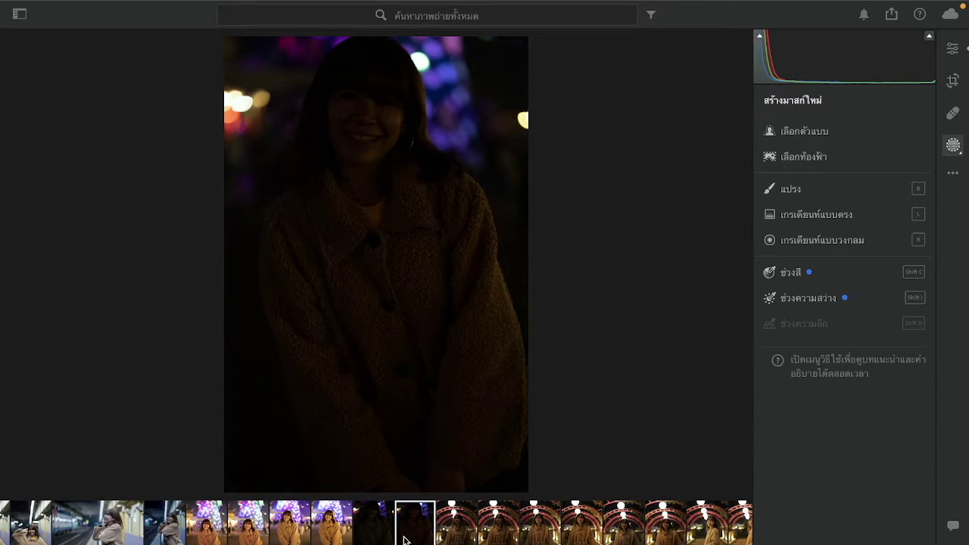